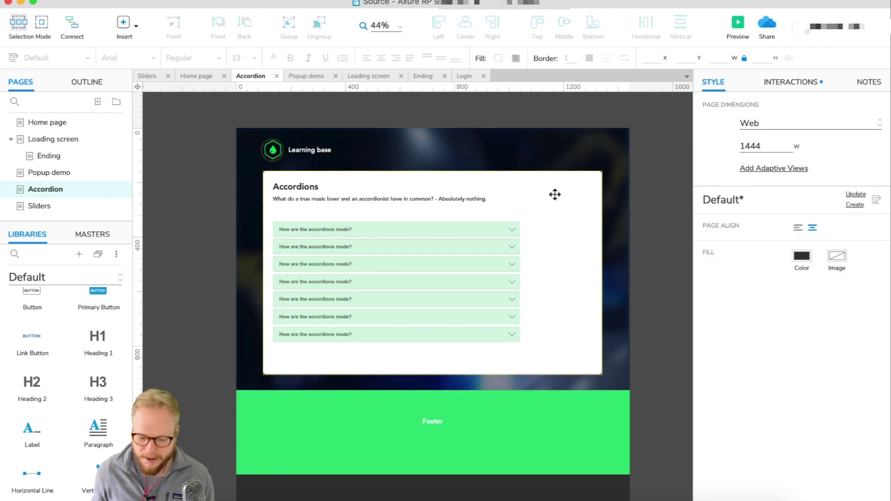
# Preview the Accordion page in Chrome with the preview toolbar hidden.
pyautogui.click(738, 25)
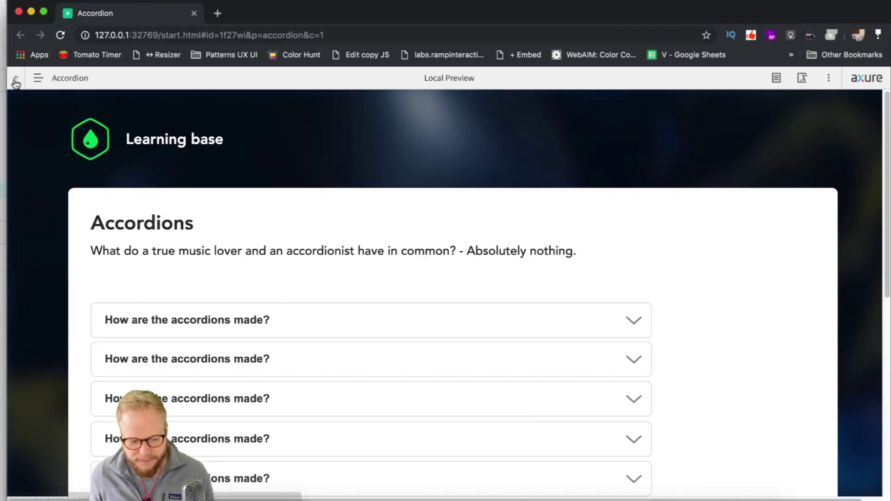
pyautogui.click(15, 77)
pyautogui.scroll(-2, 449, 236)
pyautogui.scroll(-3, 578, 235)
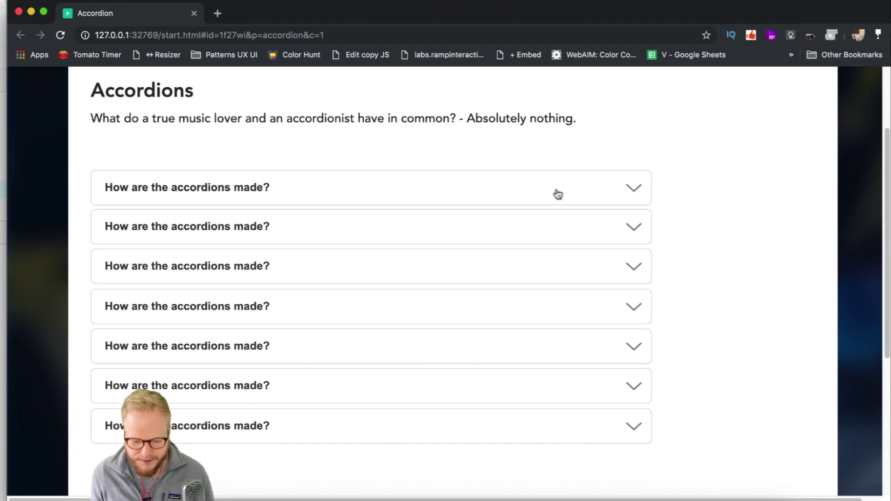
# Expand the first four accordion questions, their content spilling past the white panel.
pyautogui.click(555, 193)
pyautogui.scroll(-1, 482, 271)
pyautogui.scroll(-1, 458, 277)
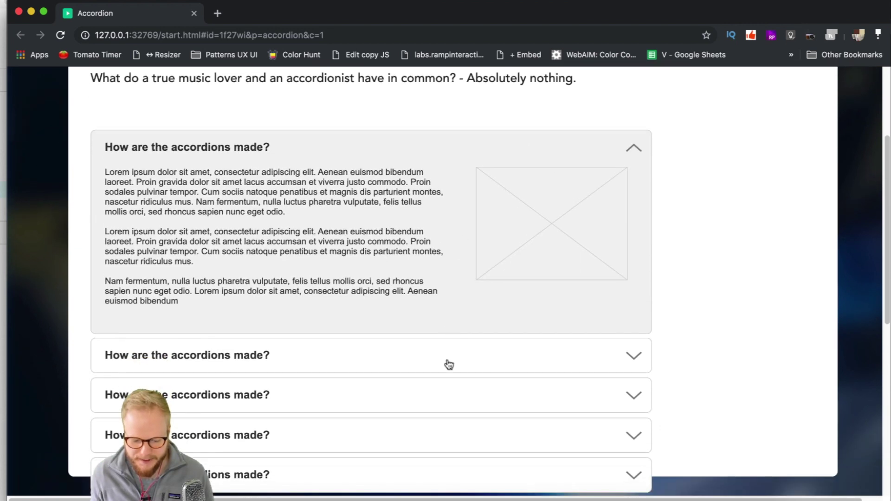
pyautogui.click(449, 362)
pyautogui.scroll(-3, 455, 325)
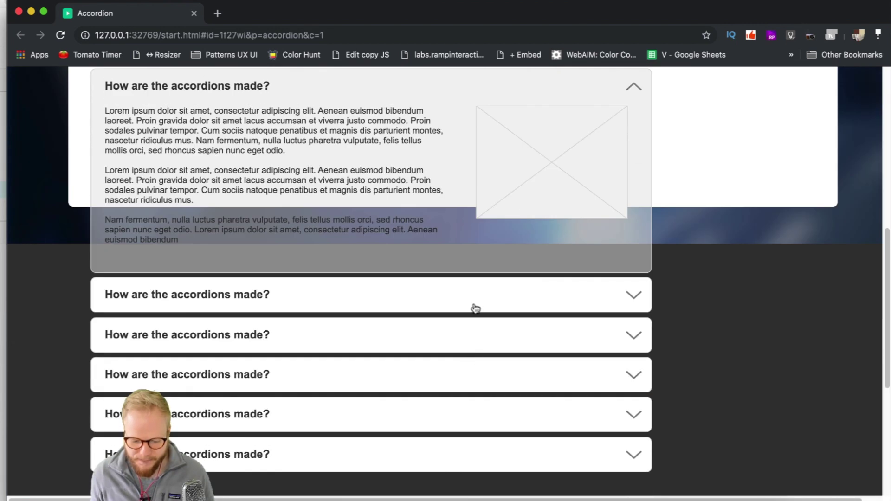
pyautogui.click(473, 305)
pyautogui.scroll(-3, 473, 299)
pyautogui.click(458, 337)
pyautogui.scroll(-3, 463, 310)
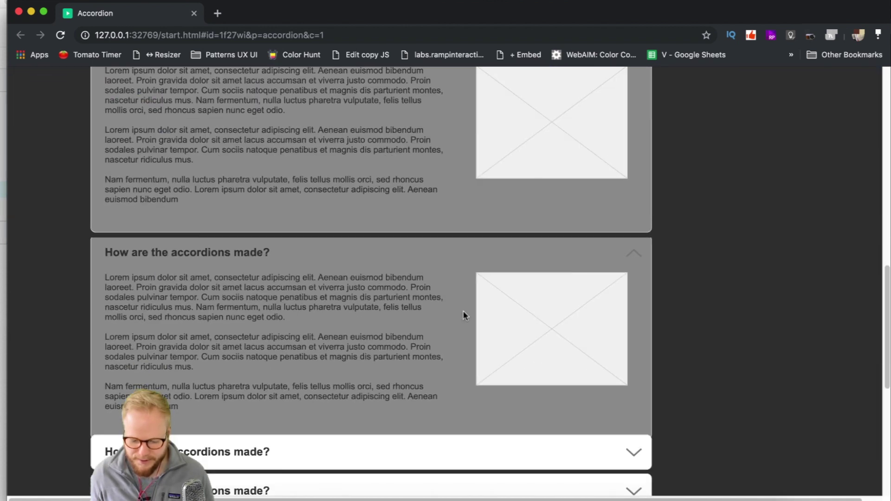
# Collapse the first accordion question, then expand it again.
pyautogui.scroll(10, 606, 228)
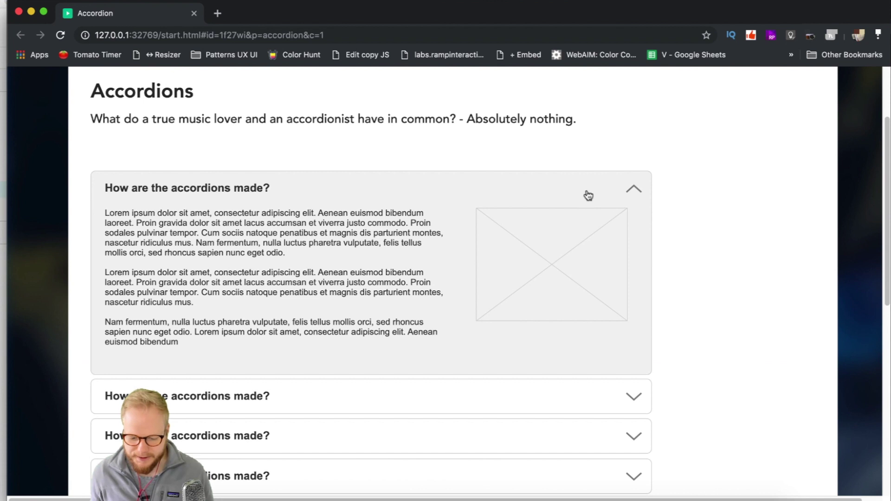
pyautogui.click(588, 195)
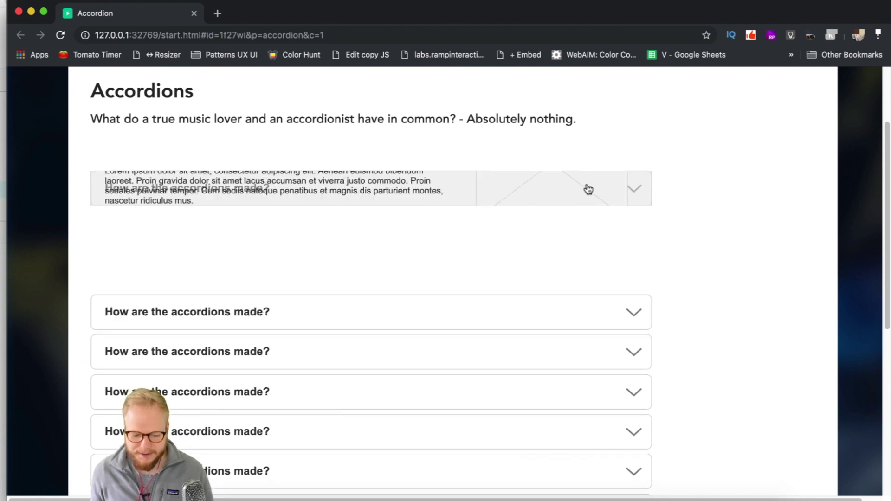
pyautogui.scroll(-1, 687, 240)
pyautogui.scroll(-1, 687, 240)
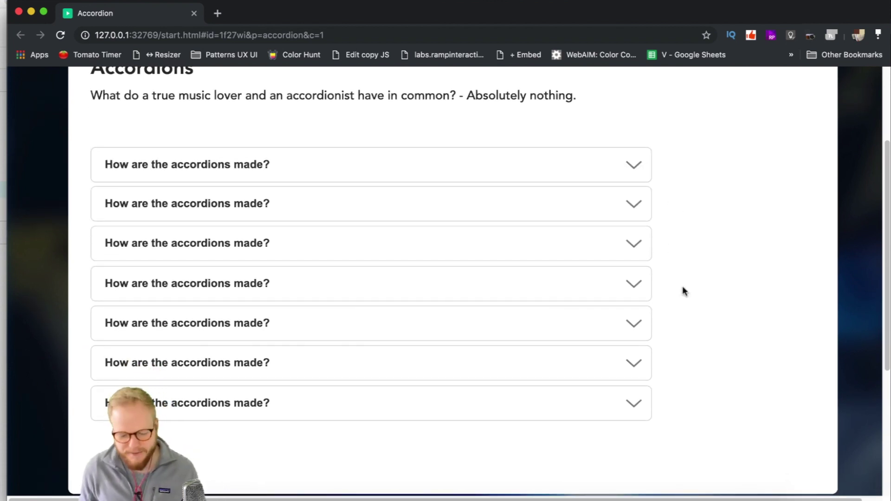
pyautogui.click(598, 171)
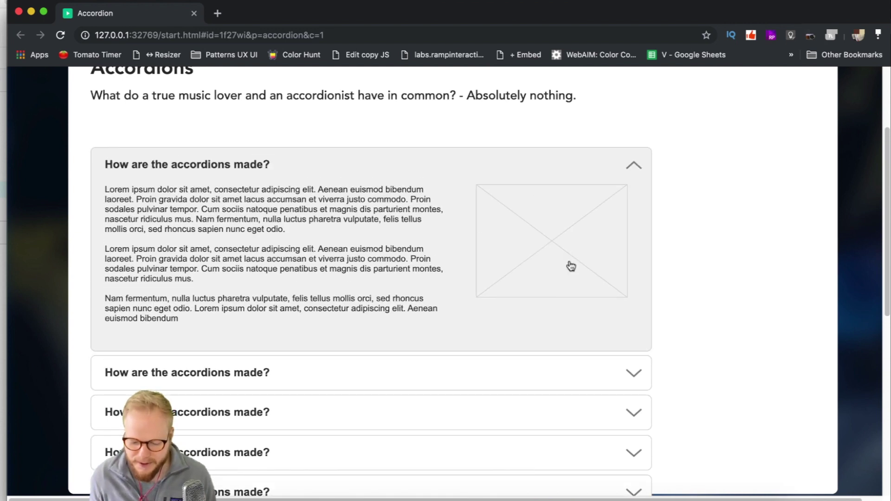
pyautogui.scroll(-5, 571, 278)
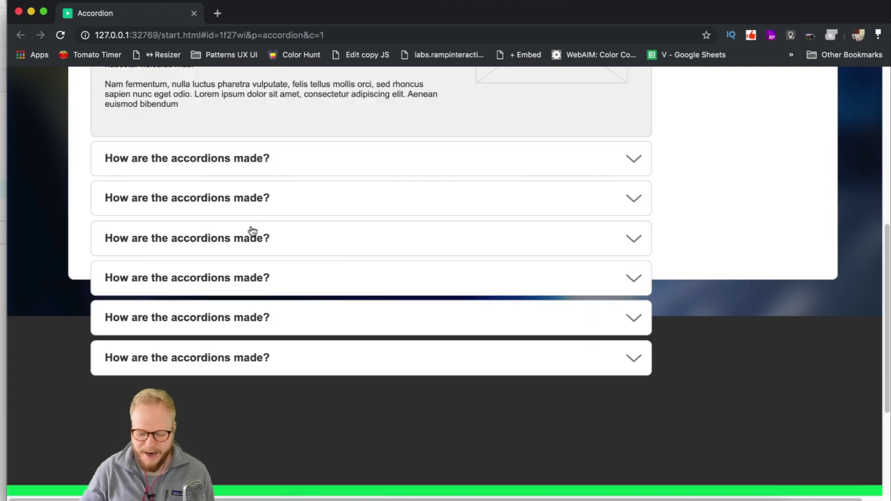
pyautogui.scroll(-3, 285, 235)
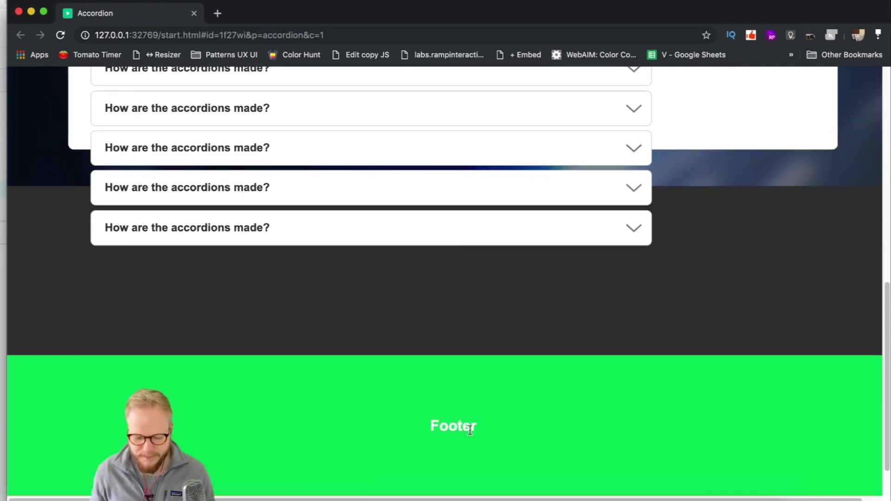
pyautogui.scroll(-2, 465, 425)
pyautogui.scroll(2, 448, 288)
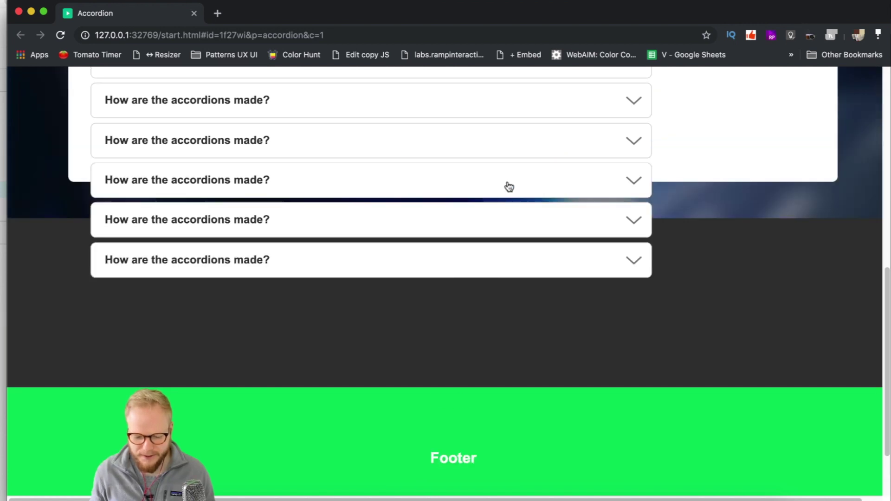
# Expand several more accordion questions, collapsing the last one again.
pyautogui.click(520, 158)
pyautogui.scroll(3, 752, 243)
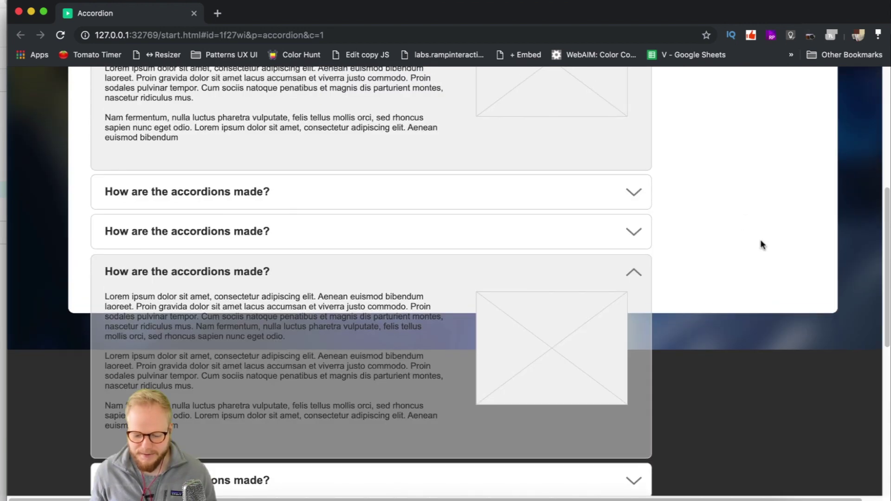
pyautogui.click(621, 230)
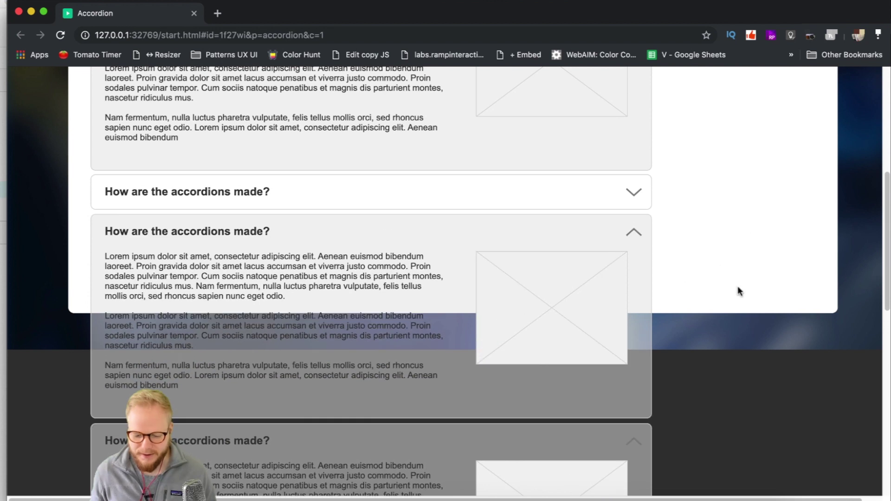
pyautogui.scroll(1, 738, 291)
pyautogui.click(625, 226)
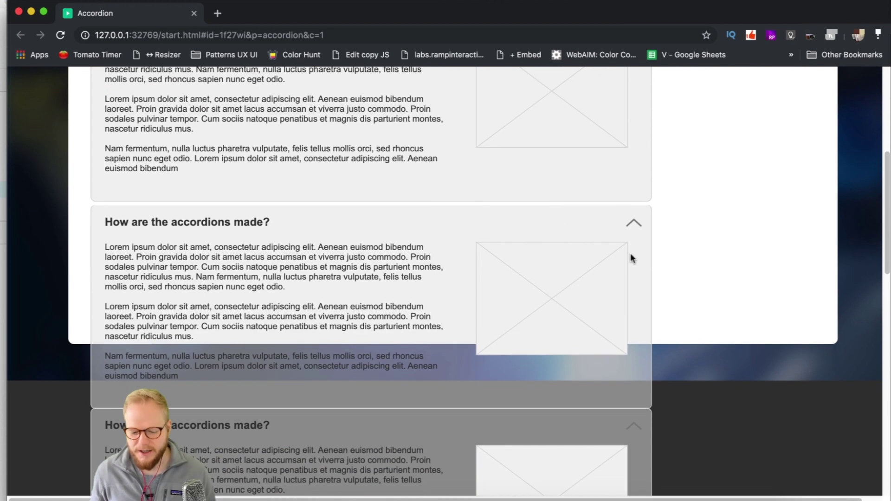
pyautogui.click(613, 230)
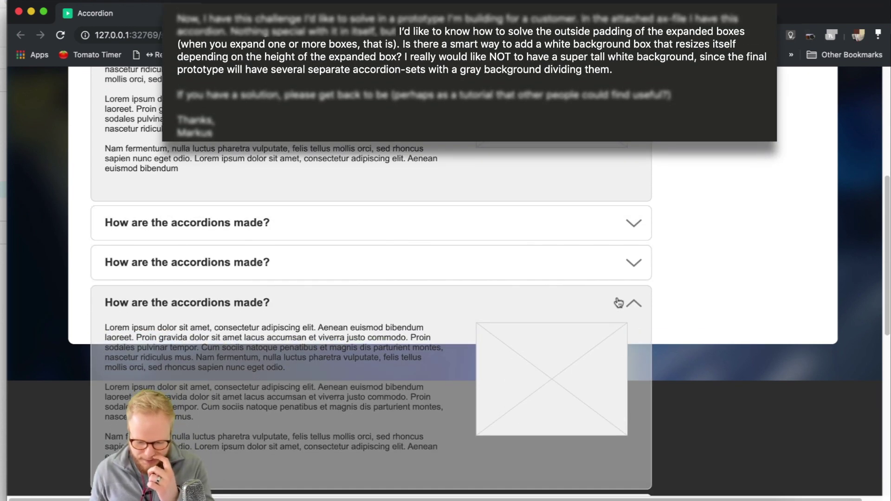
# Collapse the open accordion questions in the preview.
pyautogui.click(619, 302)
pyautogui.scroll(4, 634, 212)
pyautogui.click(635, 174)
pyautogui.scroll(-5, 687, 291)
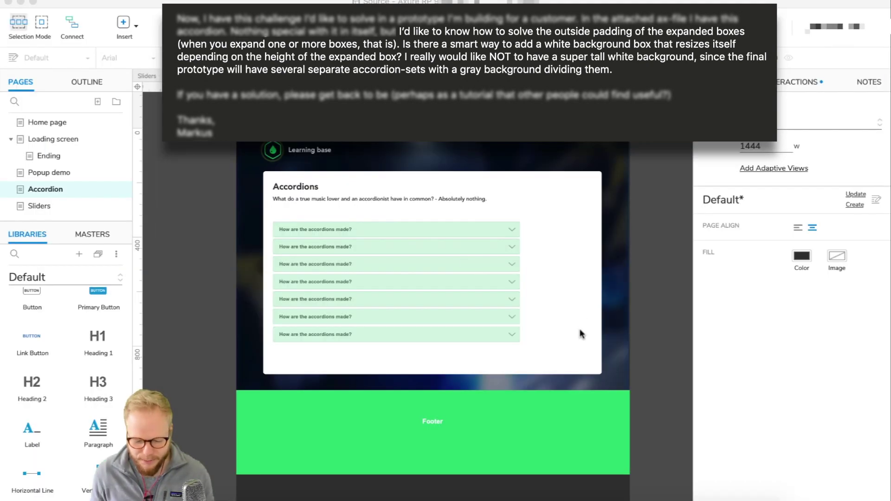
pyautogui.scroll(-5, 581, 333)
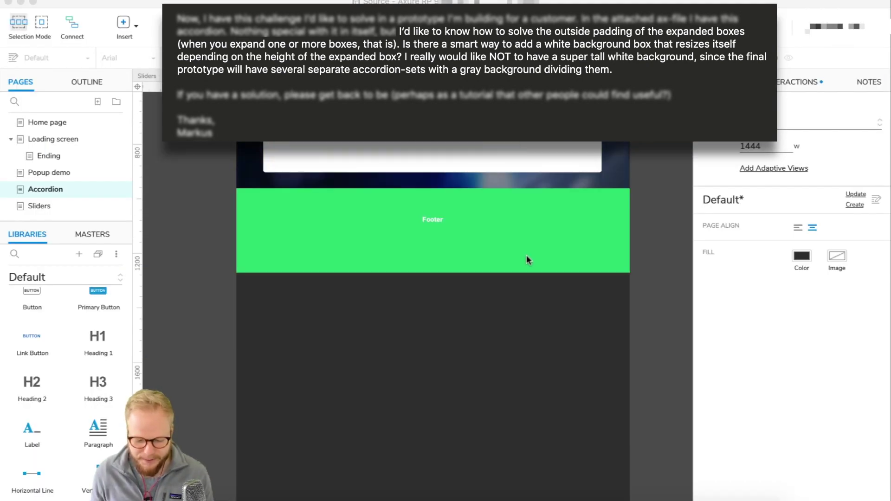
# Move the Footer panel down to Y 1744 and stretch the white box to 1492 px tall.
pyautogui.click(502, 223)
pyautogui.moveTo(497, 266); pyautogui.dragTo(491, 428)
pyautogui.click(505, 172)
pyautogui.moveTo(432, 173); pyautogui.dragTo(439, 384)
# Move the Footer further down to Y 2174 and stretch the white box to 1976 tall.
pyautogui.scroll(-5, 440, 376)
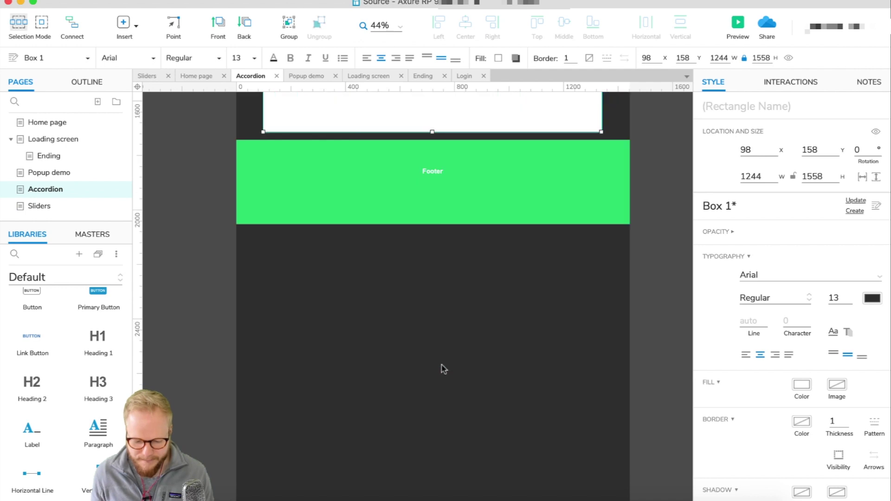
pyautogui.click(473, 181)
pyautogui.moveTo(474, 181); pyautogui.dragTo(479, 290)
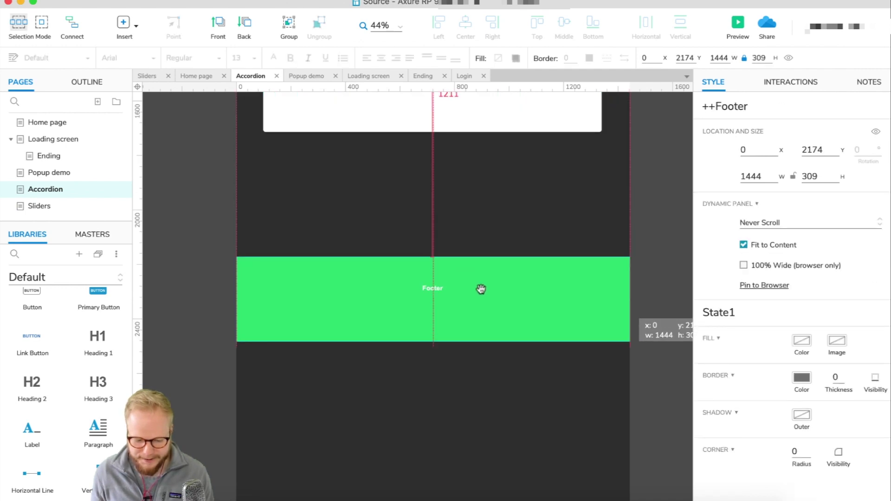
pyautogui.click(434, 132)
pyautogui.moveTo(434, 132); pyautogui.dragTo(439, 247)
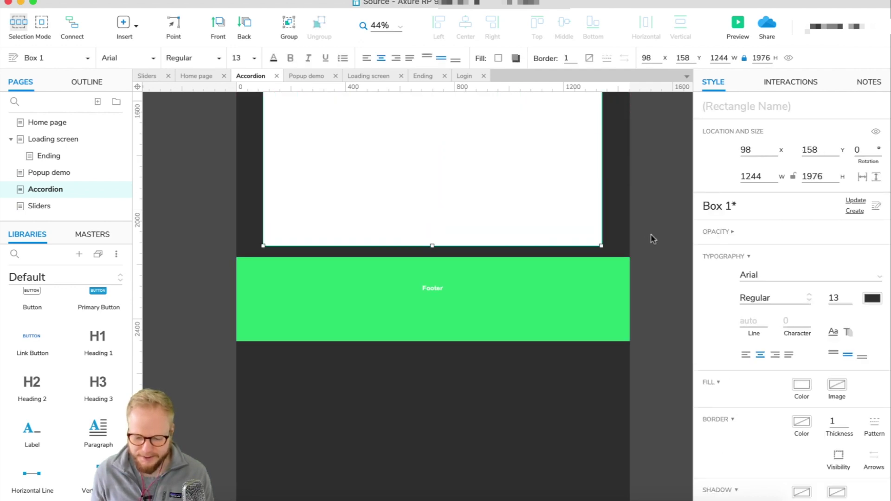
pyautogui.click(651, 237)
pyautogui.scroll(5, 547, 215)
pyautogui.scroll(5, 547, 215)
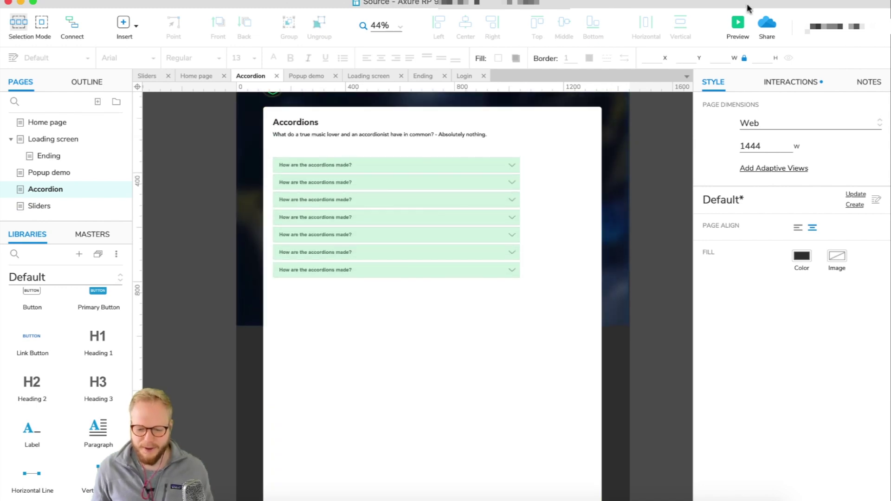
# Preview the updated page without the toolbar and expand the first three accordion questions.
pyautogui.click(738, 23)
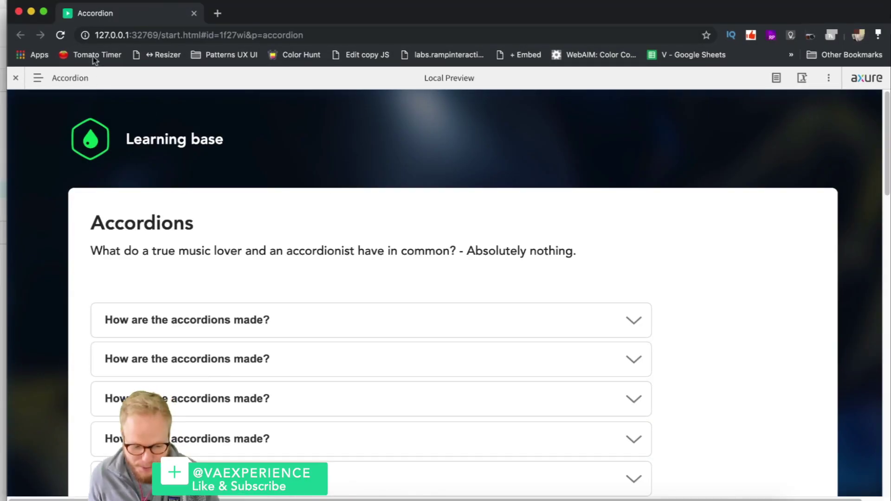
pyautogui.click(15, 78)
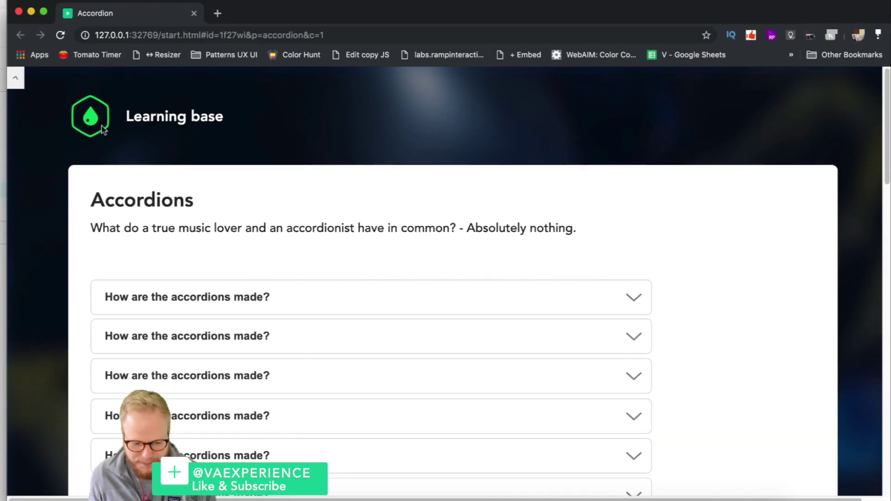
pyautogui.scroll(-5, 568, 221)
pyautogui.click(558, 160)
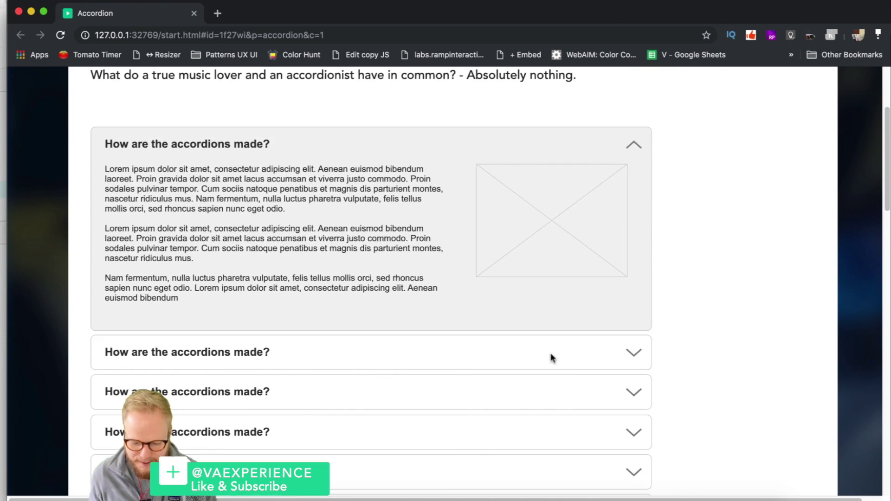
pyautogui.click(551, 357)
pyautogui.click(581, 302)
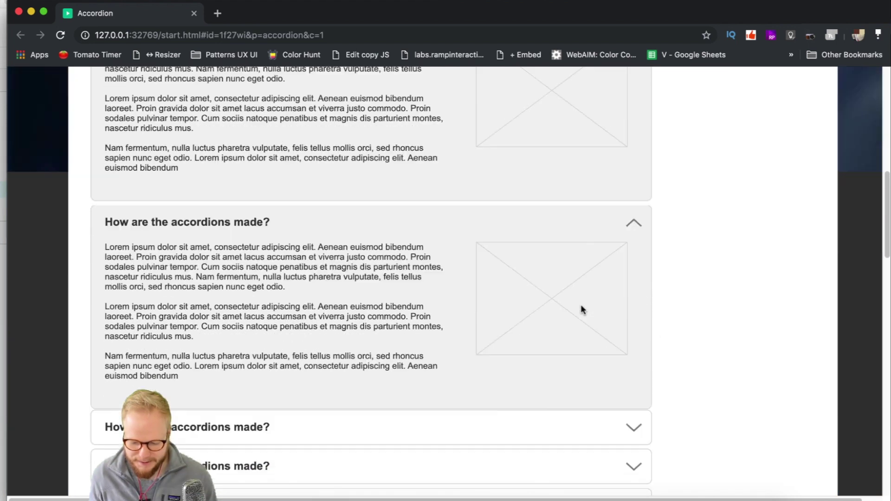
pyautogui.scroll(-2, 589, 285)
pyautogui.scroll(3, 464, 205)
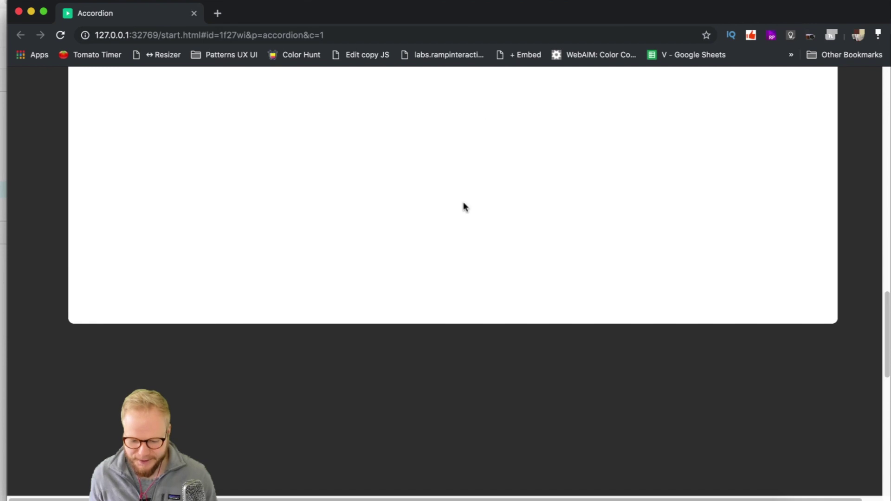
pyautogui.scroll(-10, 541, 222)
pyautogui.scroll(10, 477, 364)
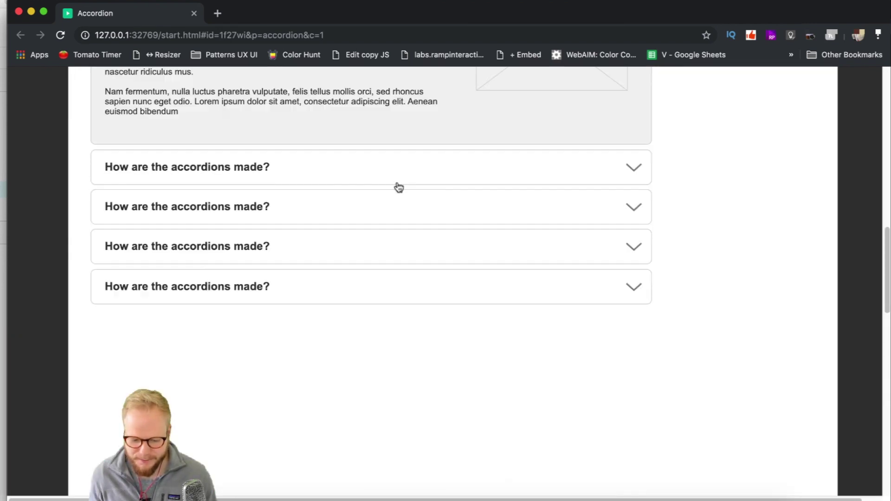
# Toggle more accordion items, then collapse every open one.
pyautogui.click(410, 171)
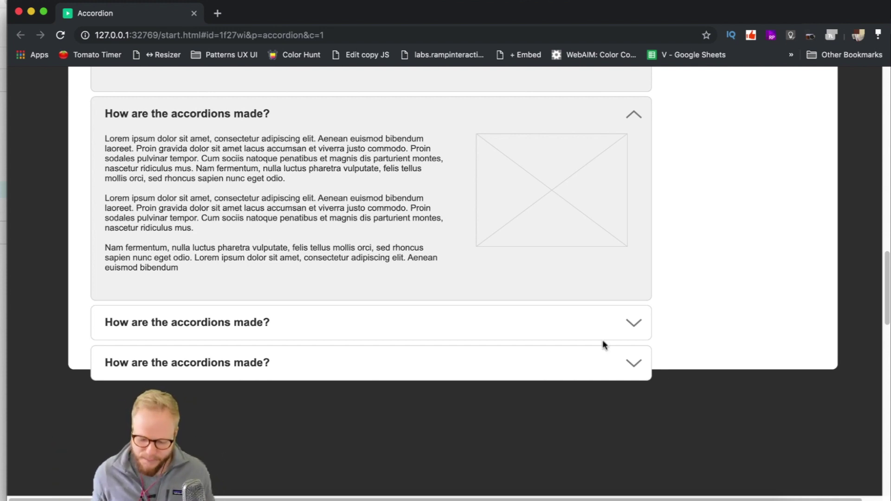
pyautogui.click(583, 113)
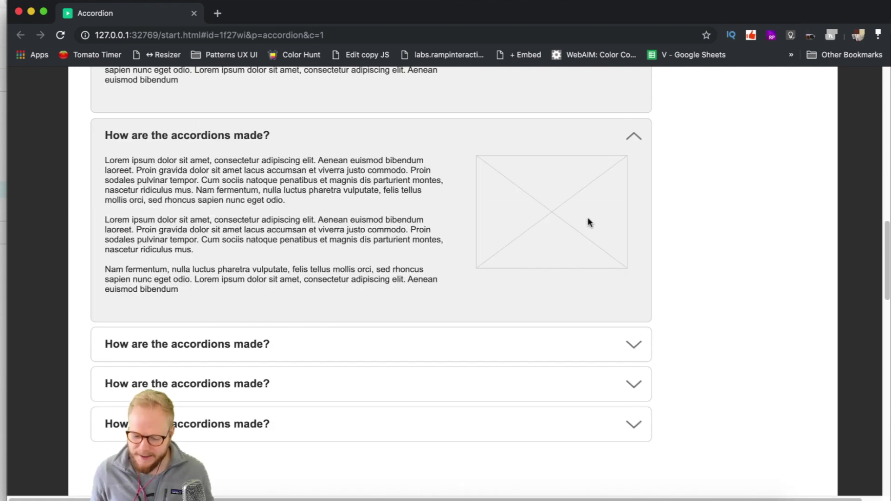
pyautogui.click(601, 152)
pyautogui.press('Return')
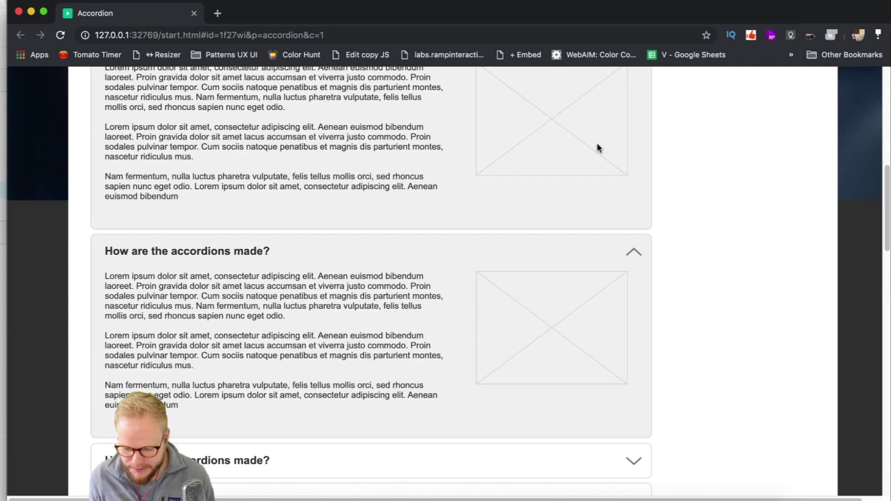
pyautogui.click(600, 240)
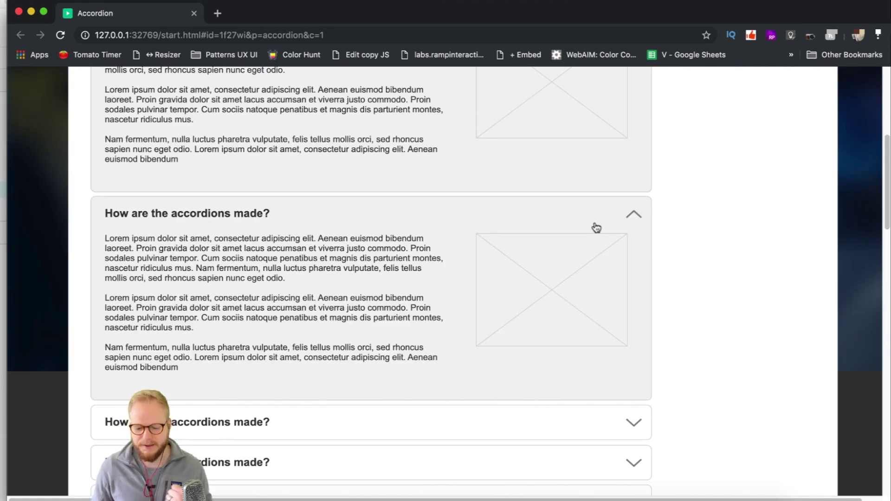
pyautogui.click(596, 228)
pyautogui.click(599, 201)
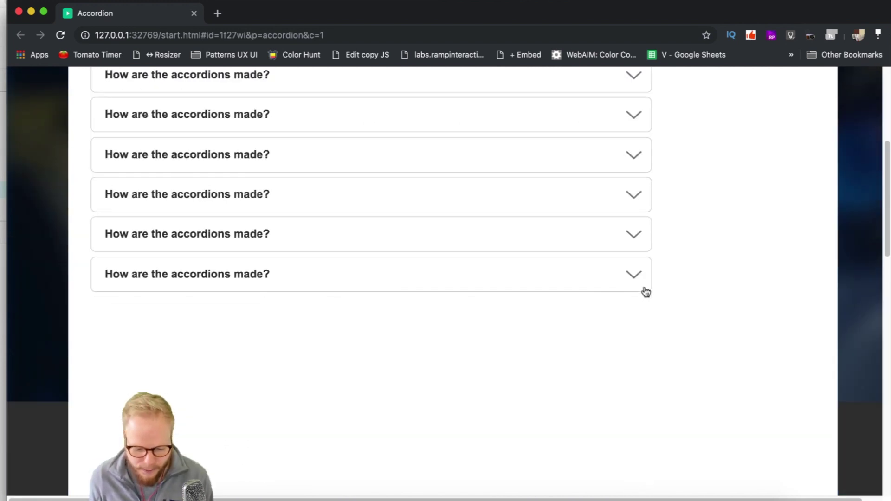
# Scroll past the empty white card down to the green Footer, then close the preview.
pyautogui.scroll(-5, 603, 324)
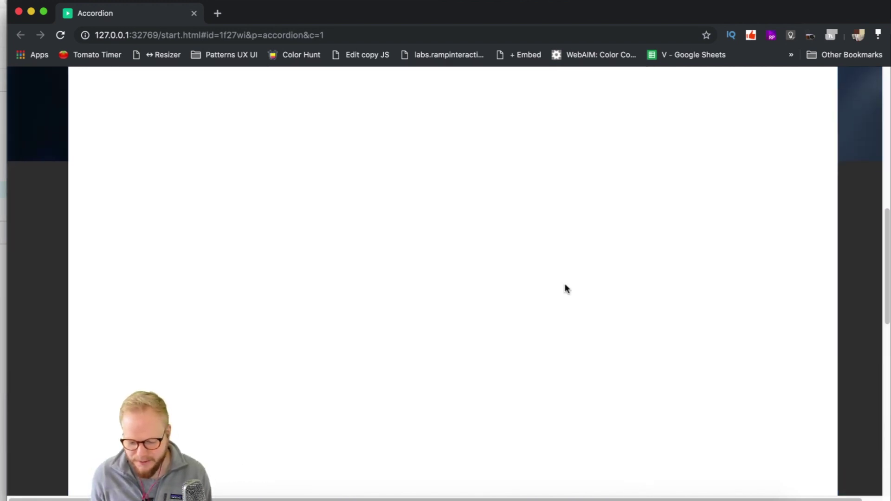
pyautogui.scroll(-3, 547, 395)
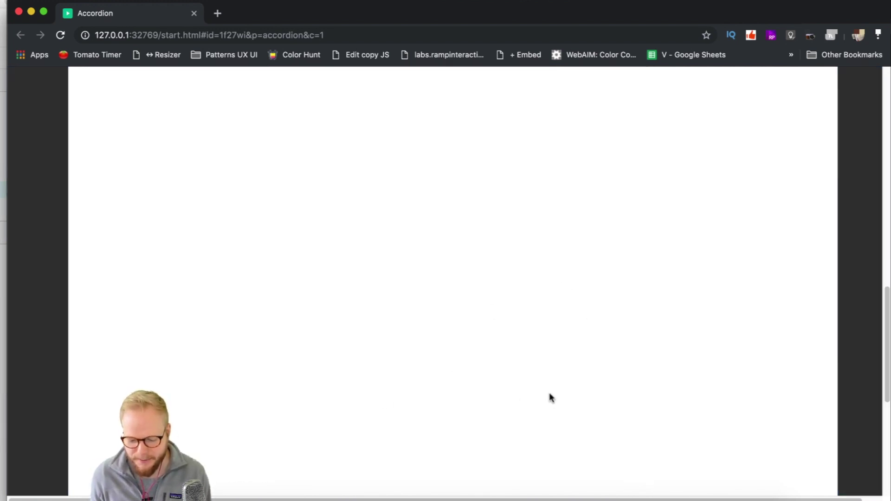
pyautogui.scroll(-3, 491, 343)
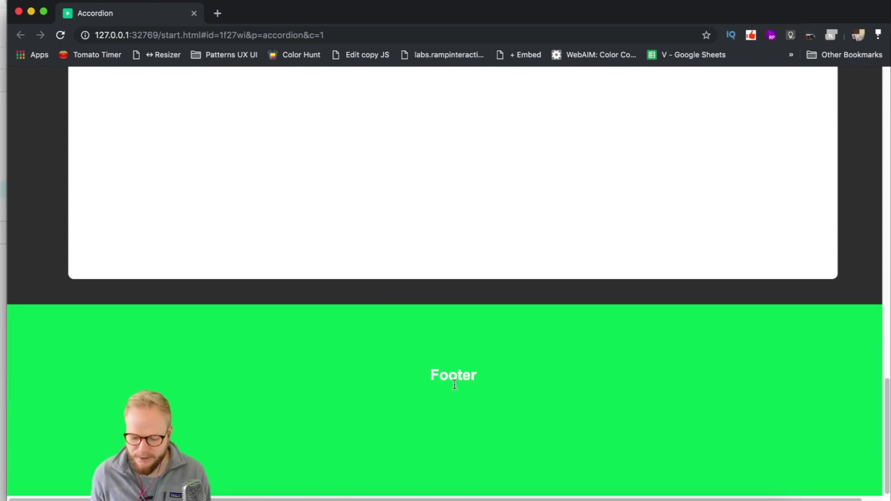
pyautogui.scroll(10, 473, 371)
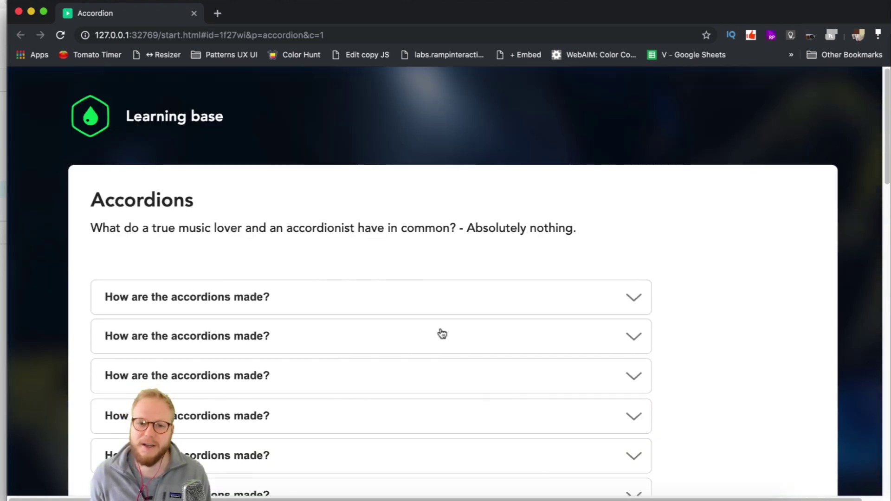
pyautogui.click(195, 14)
# Convert the white background box into a dynamic panel.
pyautogui.scroll(5, 538, 279)
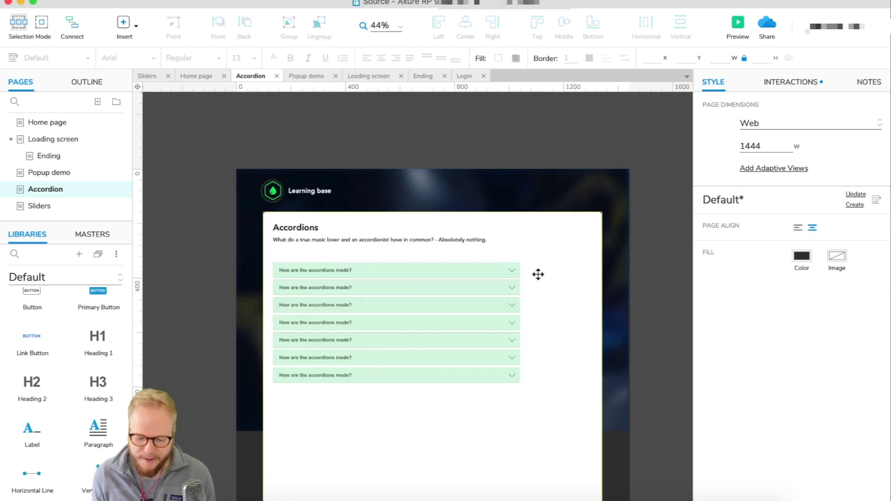
pyautogui.scroll(-3, 552, 333)
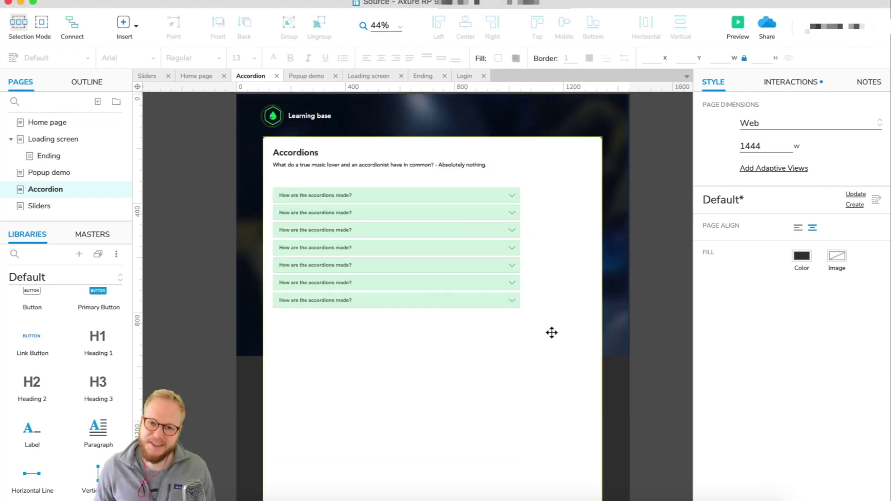
pyautogui.scroll(-2, 418, 408)
pyautogui.click(421, 385)
pyautogui.scroll(-5, 465, 383)
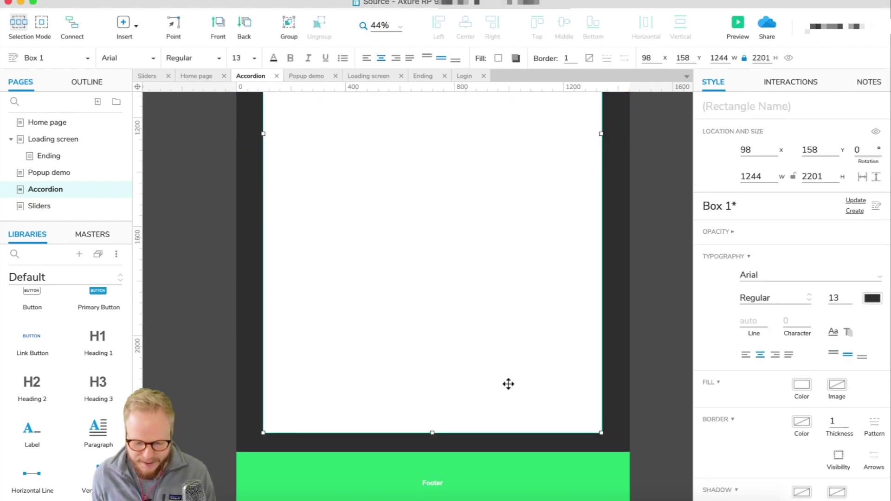
pyautogui.scroll(1, 510, 382)
pyautogui.scroll(-1, 473, 304)
pyautogui.rightClick(426, 251)
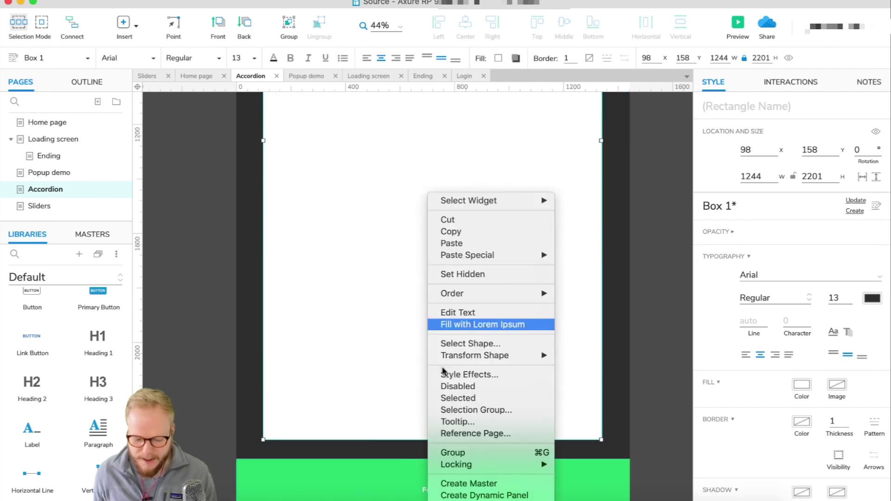
pyautogui.click(459, 493)
# Name the new dynamic panel ++BG-toFlex.
pyautogui.scroll(5, 461, 308)
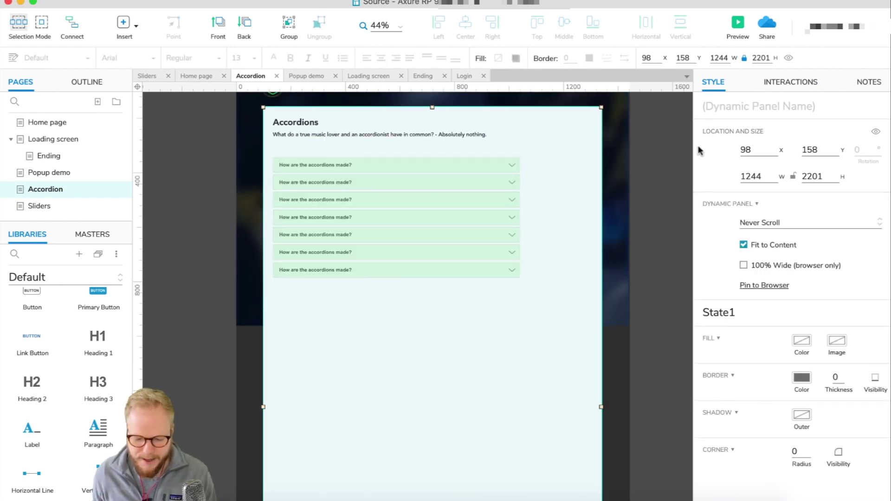
pyautogui.click(783, 100)
pyautogui.write('++BG-toFlex')
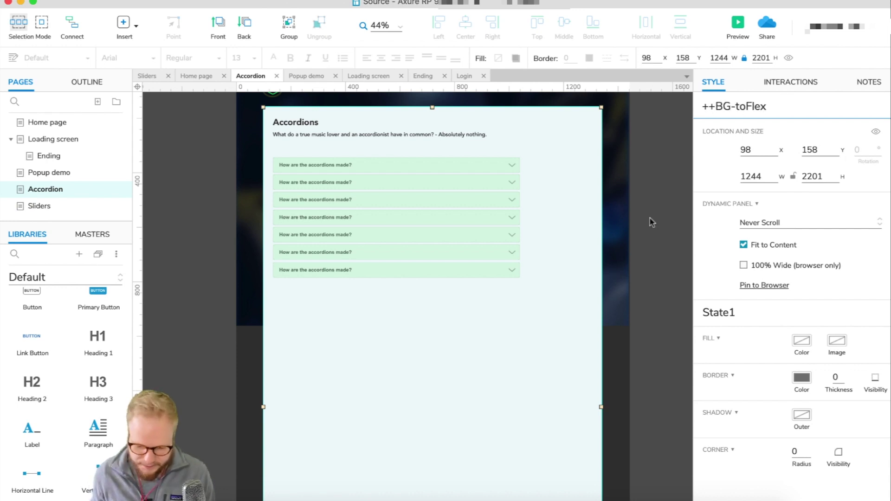
pyautogui.click(652, 222)
# Shorten the ++BG-toFlex panel to 728 px tall around the accordion list.
pyautogui.scroll(-5, 418, 259)
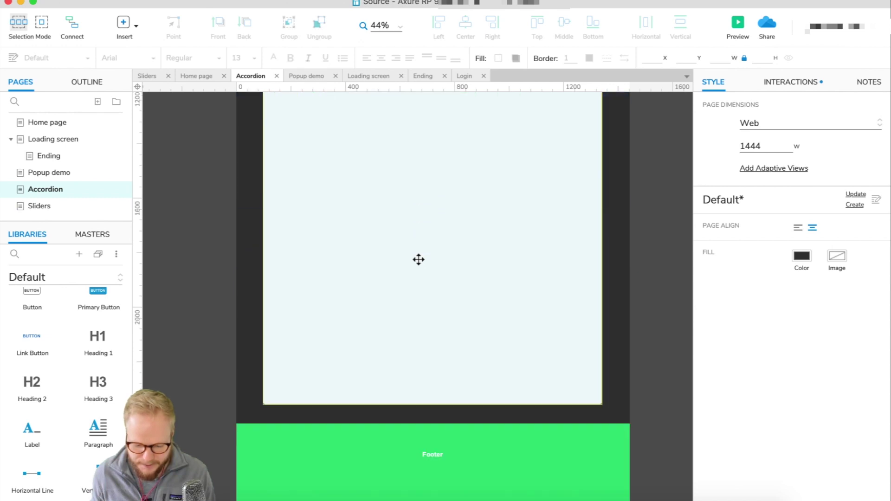
pyautogui.click(428, 388)
pyautogui.moveTo(432, 400); pyautogui.dragTo(424, 179)
pyautogui.moveTo(432, 411); pyautogui.dragTo(438, 233)
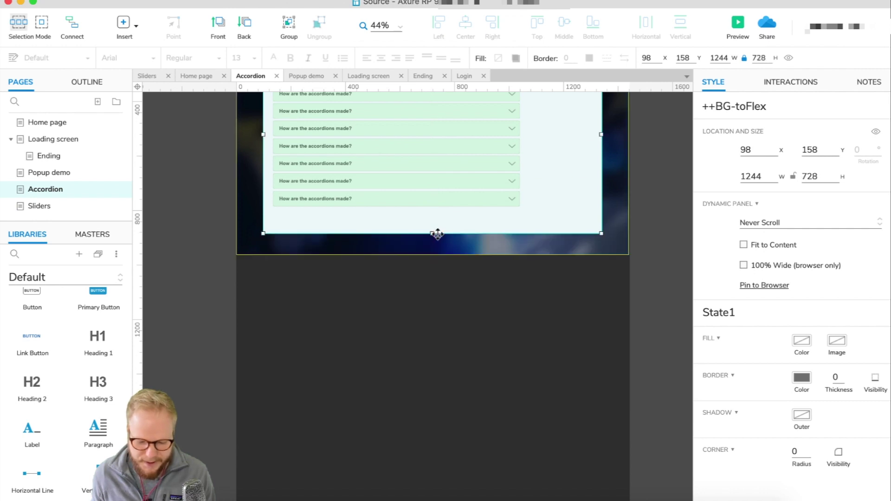
pyautogui.click(659, 305)
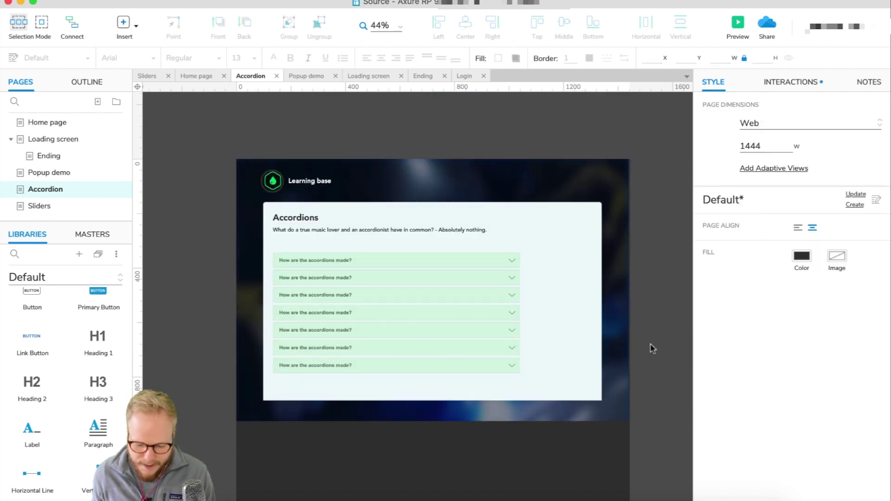
# Drag the green Footer up to x 0, y 1001, flush beneath the shortened background panel.
pyautogui.click(595, 354)
pyautogui.scroll(-4, 580, 353)
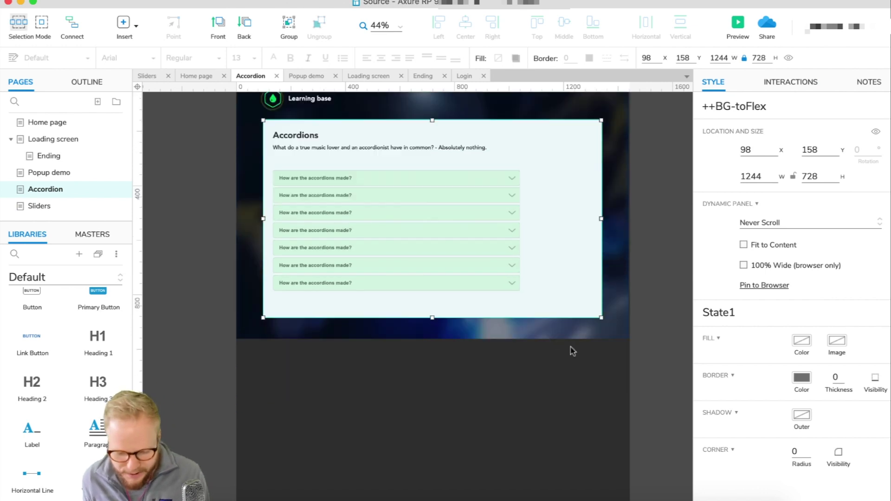
pyautogui.scroll(-18, 538, 348)
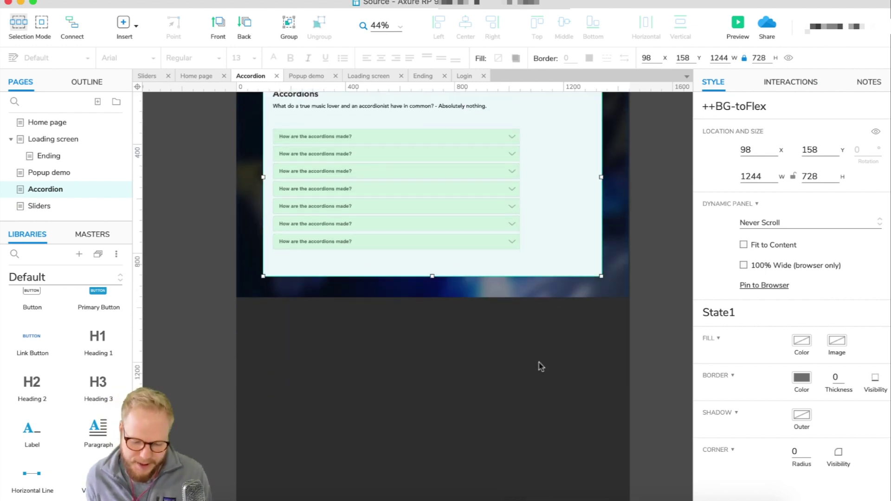
pyautogui.moveTo(478, 404); pyautogui.dragTo(496, 255)
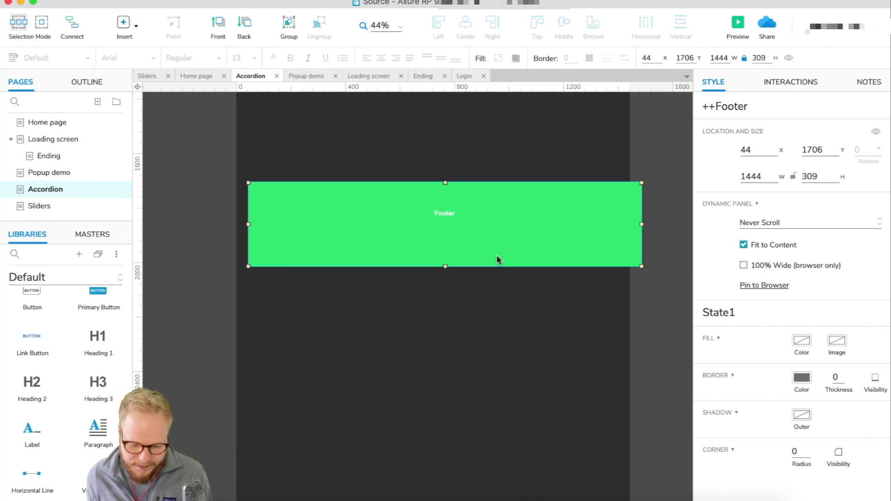
pyautogui.scroll(16, 500, 316)
pyautogui.scroll(-3, 522, 430)
pyautogui.scroll(-7, 522, 429)
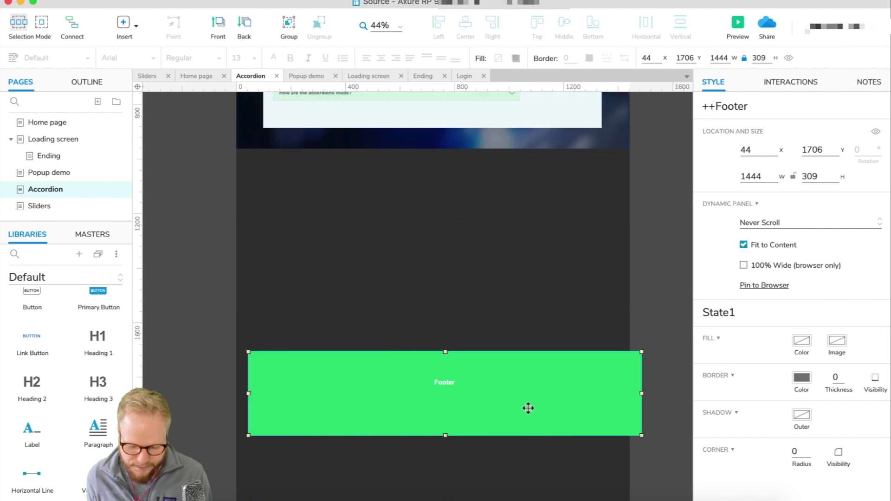
pyautogui.moveTo(527, 408); pyautogui.dragTo(517, 216)
pyautogui.scroll(8, 521, 319)
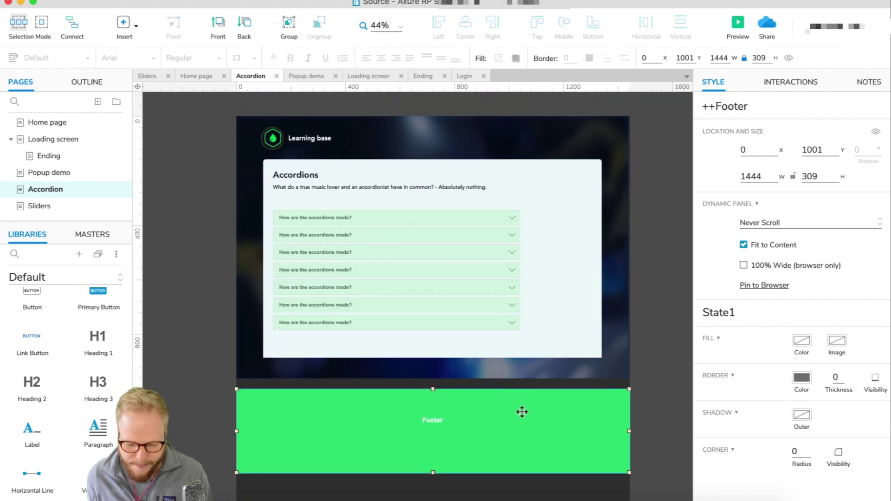
pyautogui.moveTo(522, 414); pyautogui.dragTo(521, 409)
# Inspect ++acc1's Content state and the grey box behind its content.
pyautogui.click(662, 303)
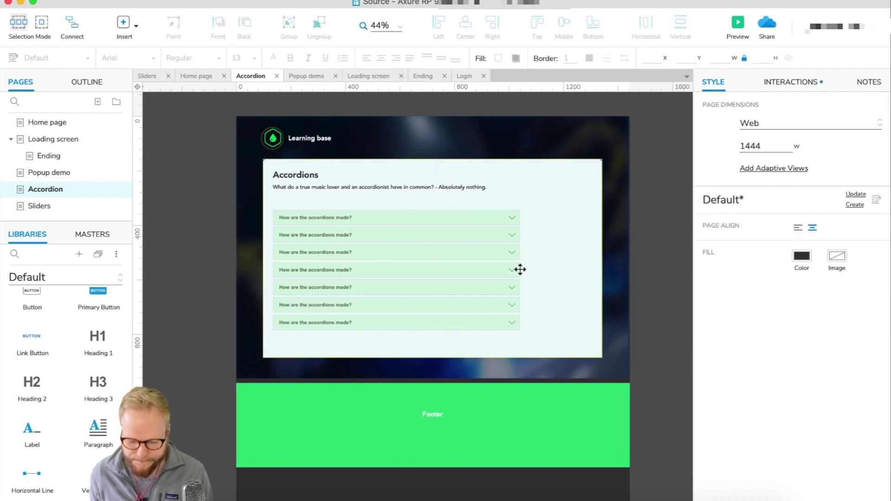
pyautogui.click(521, 270)
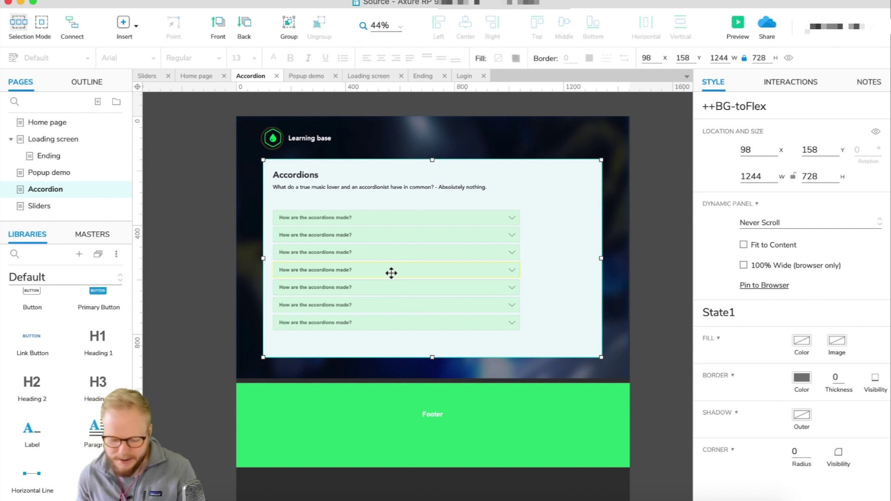
pyautogui.click(378, 217)
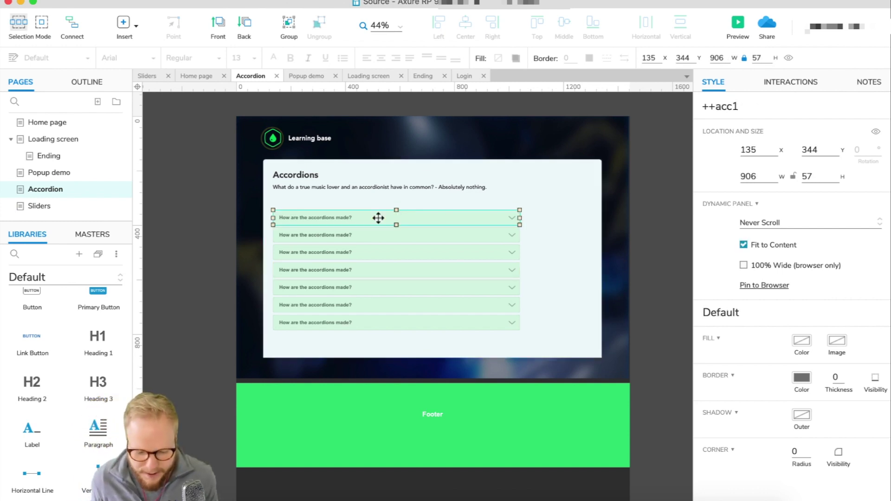
pyautogui.doubleClick(379, 219)
pyautogui.click(441, 100)
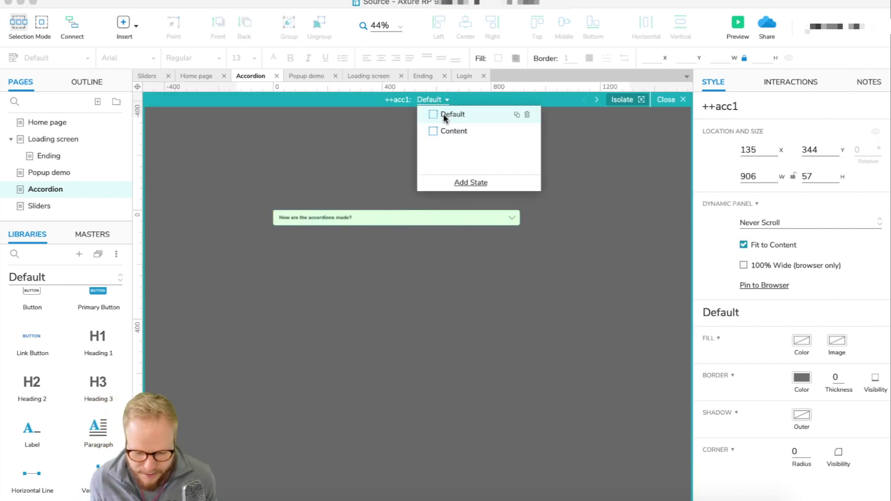
pyautogui.click(450, 132)
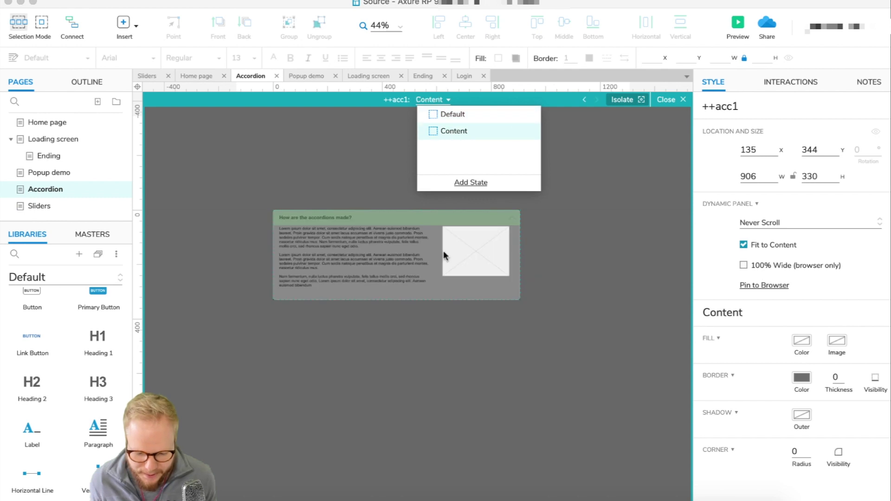
pyautogui.click(411, 259)
pyautogui.click(496, 288)
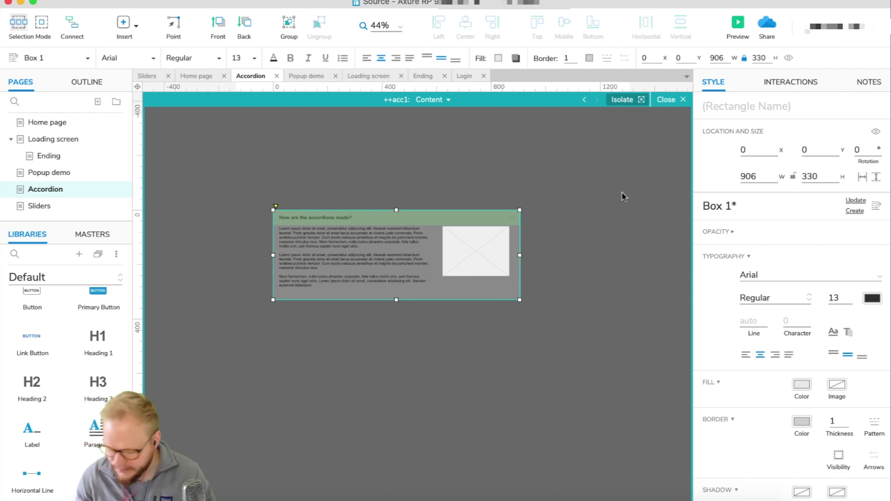
# Return to the Accordion page, check the ++BG-toFlex panel, and launch the browser preview.
pyautogui.click(662, 97)
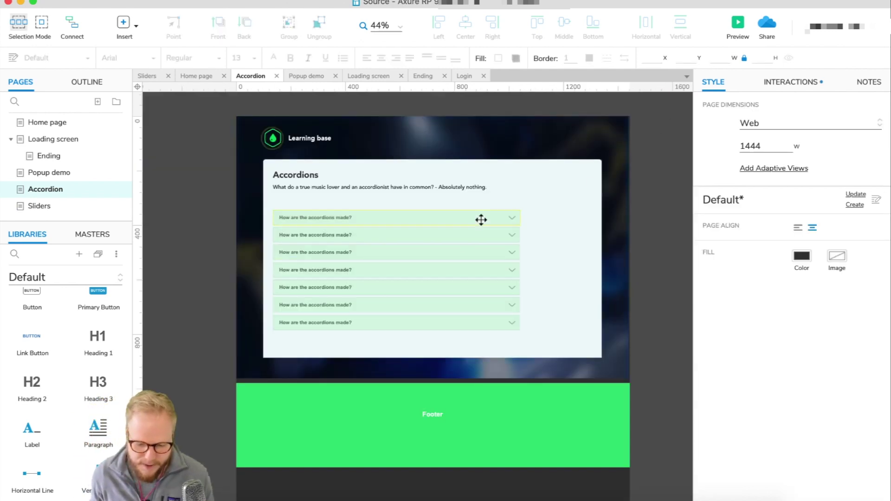
pyautogui.click(560, 323)
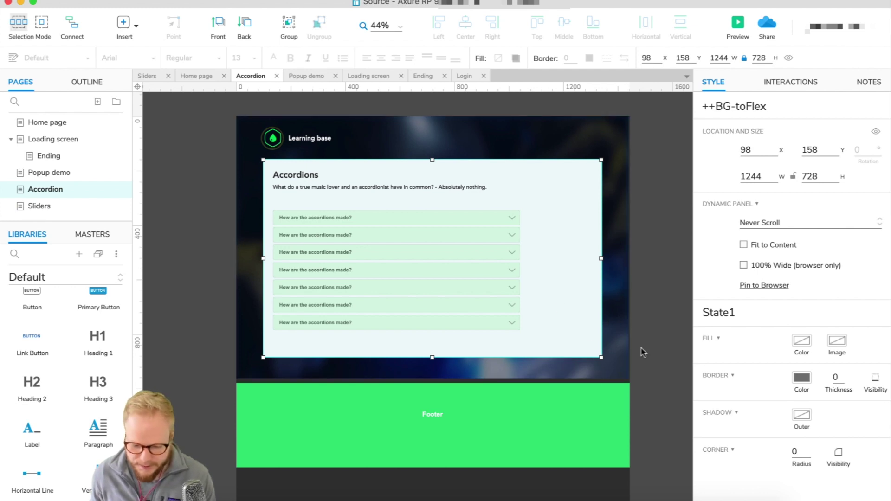
pyautogui.click(674, 330)
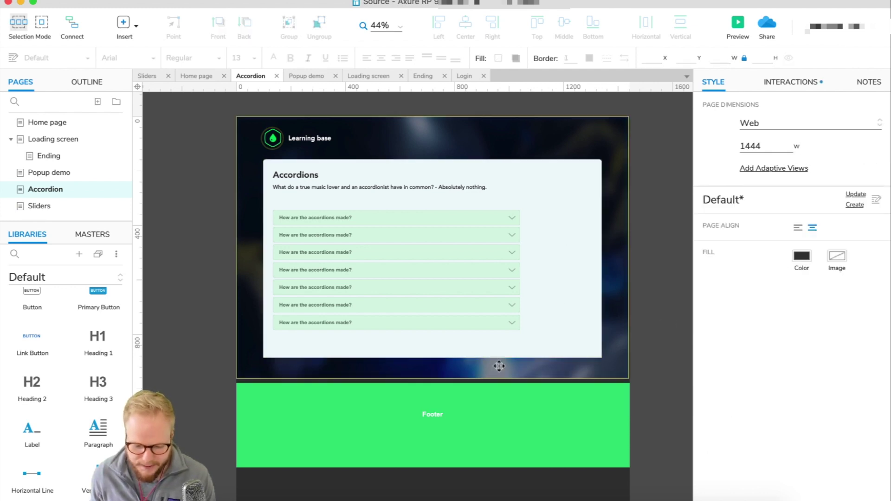
pyautogui.click(738, 27)
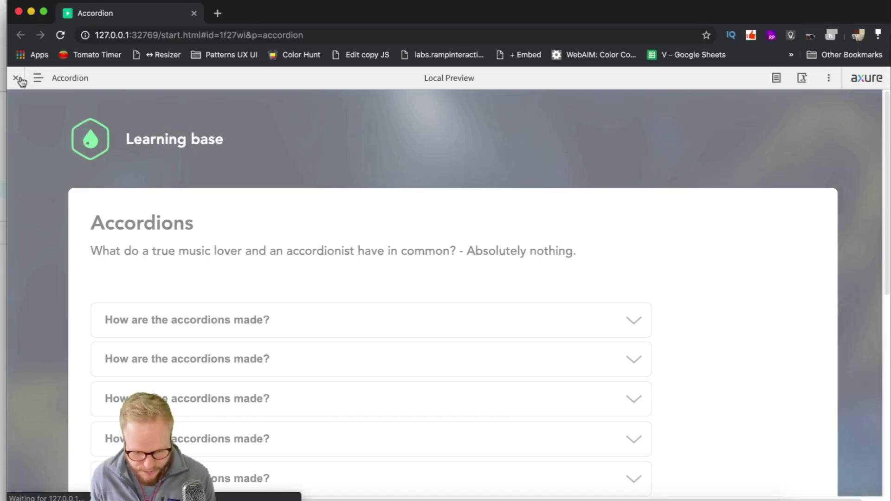
# Expand the last accordion item in the preview, its text overflowing the unchanged white panel.
pyautogui.click(19, 79)
pyautogui.scroll(-5, 406, 313)
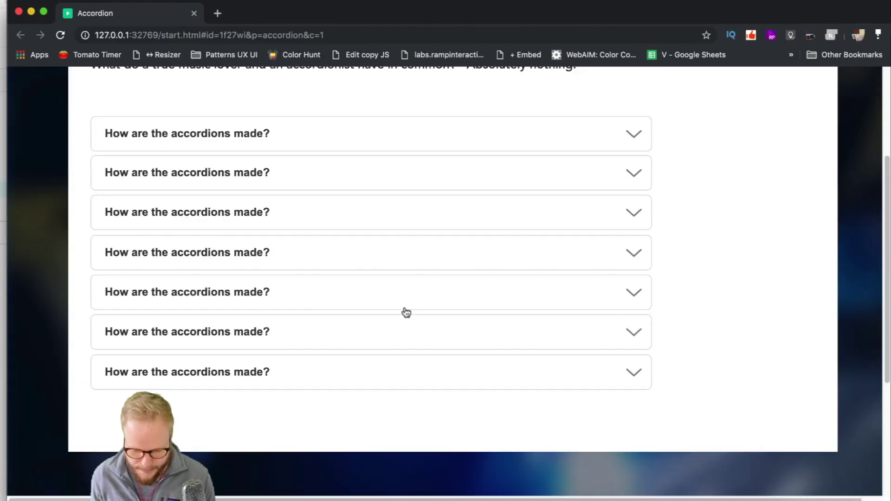
pyautogui.click(431, 275)
pyautogui.scroll(-4, 571, 352)
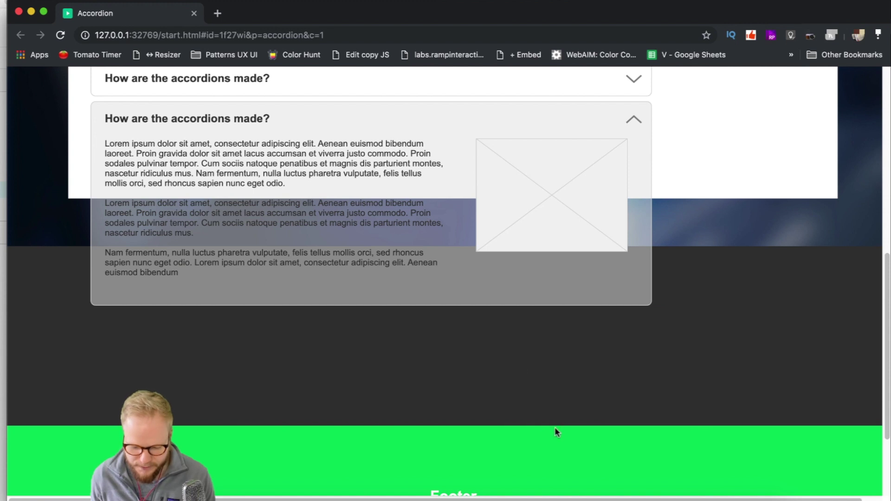
pyautogui.scroll(1, 560, 414)
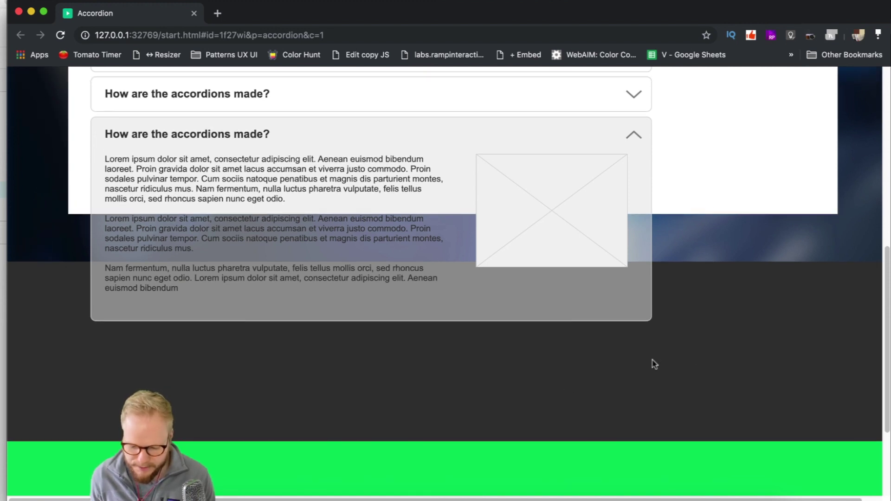
pyautogui.scroll(10, 432, 174)
# Back in Axure, select the hot spot inside the last accordion row ++acc7.
pyautogui.press('super+w')
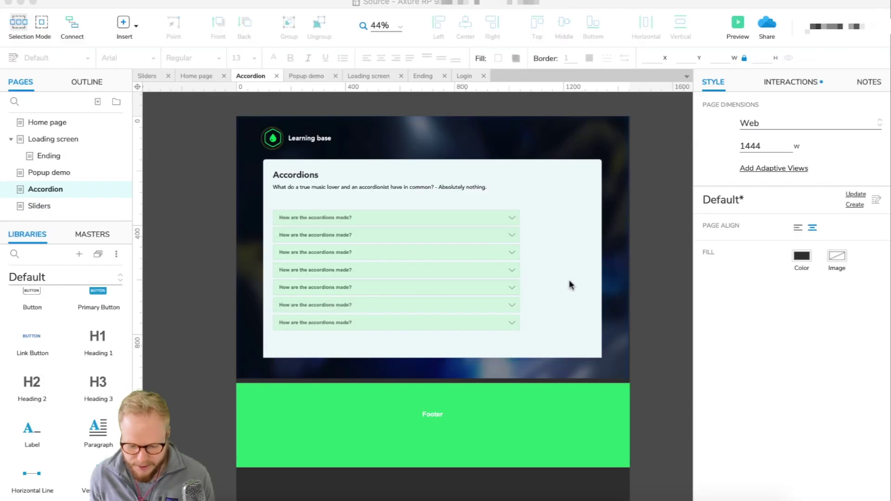
pyautogui.click(569, 279)
pyautogui.doubleClick(466, 323)
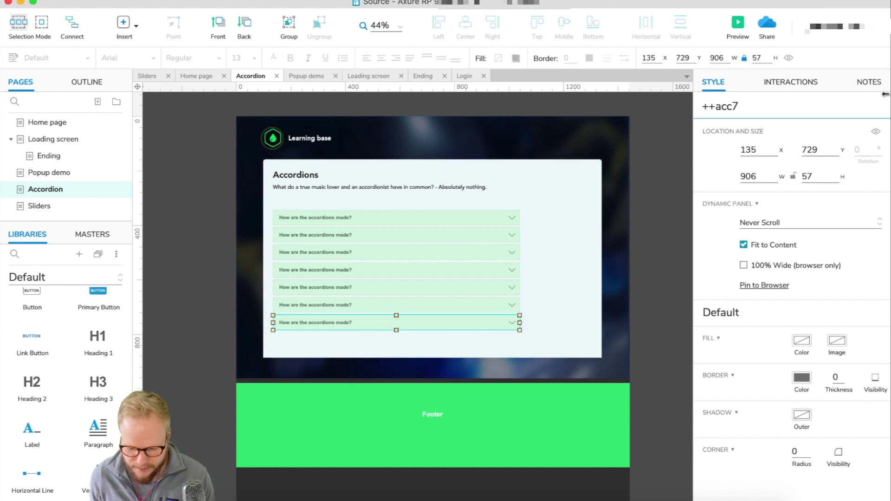
pyautogui.click(788, 83)
pyautogui.click(483, 321)
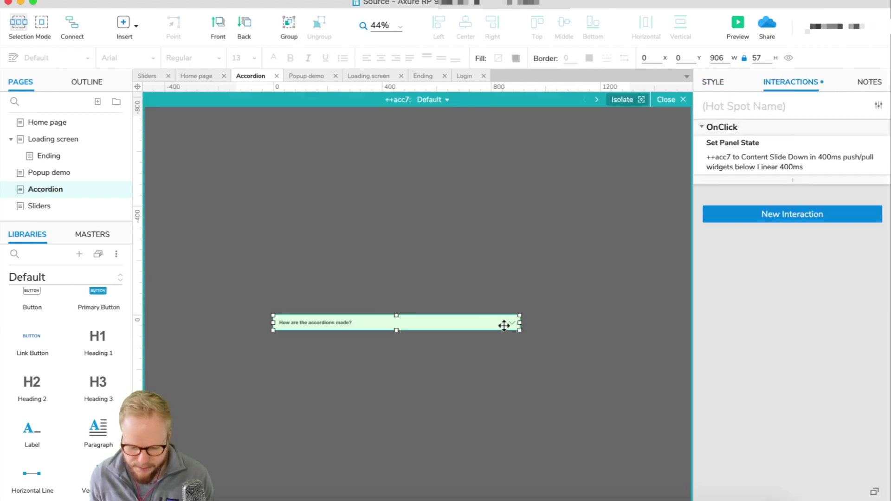
# Add a Set Size action on ++BG-toFlex at 1244 × 728 to the OnClick, opening the height expression.
pyautogui.click(789, 181)
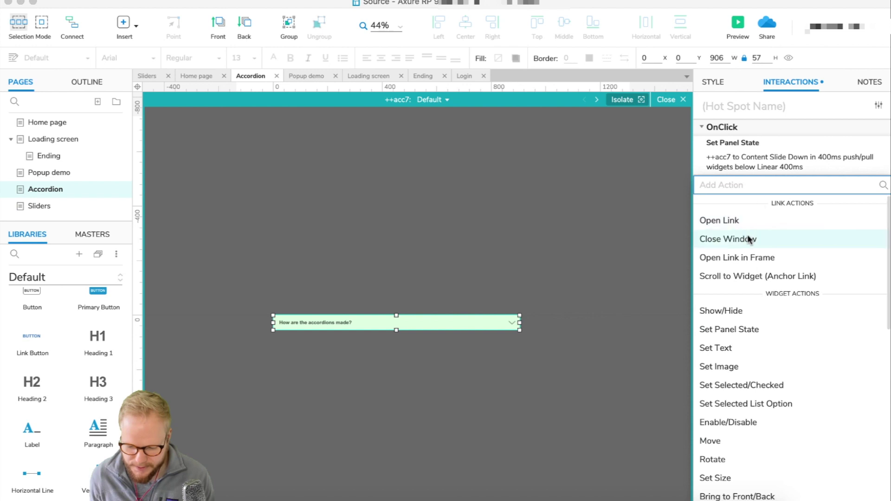
pyautogui.scroll(-2, 732, 418)
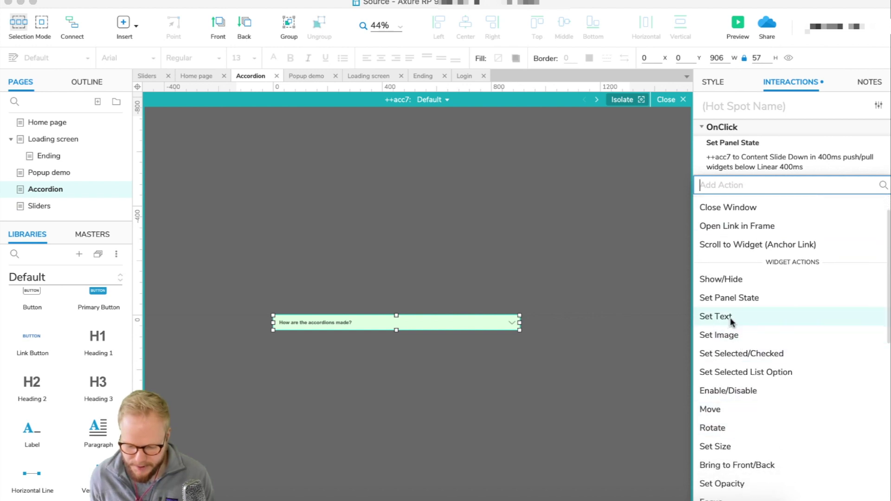
pyautogui.scroll(-6, 740, 357)
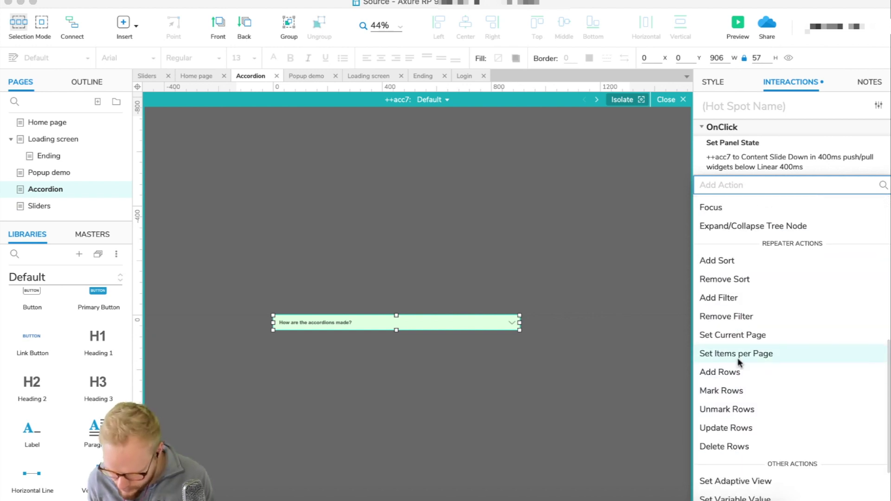
pyautogui.scroll(2, 748, 320)
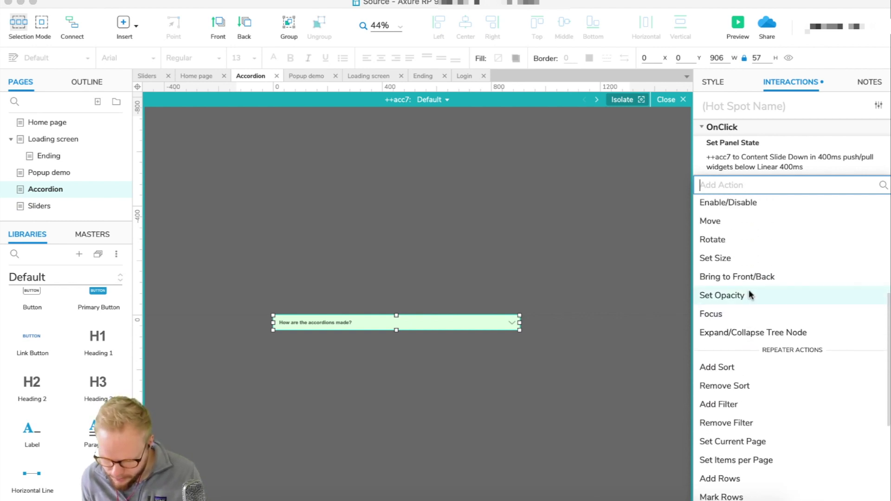
pyautogui.click(743, 260)
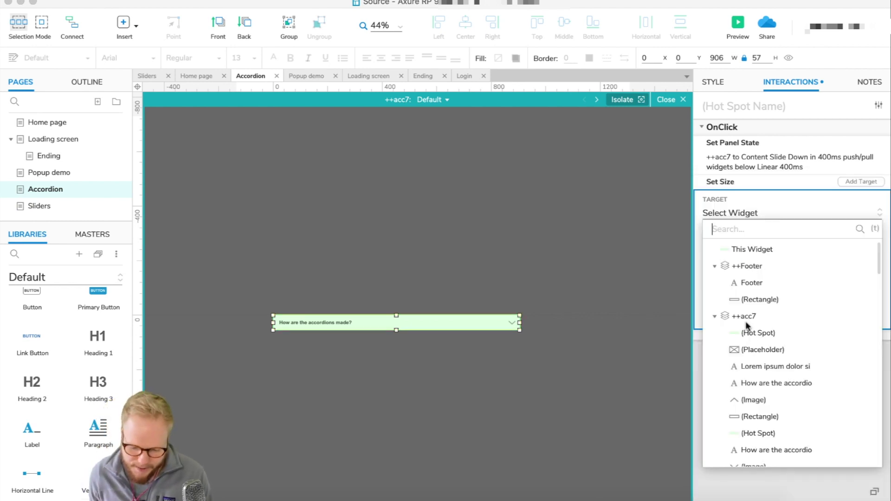
pyautogui.scroll(-2, 775, 399)
pyautogui.scroll(-3, 775, 402)
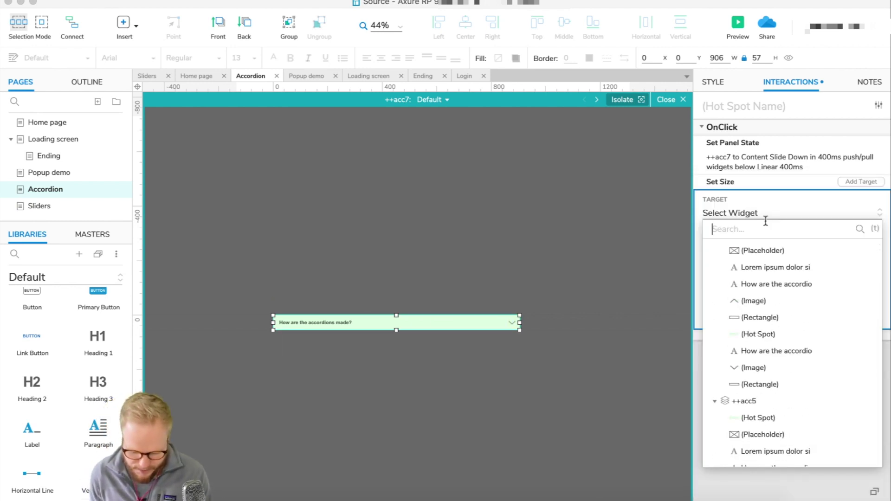
pyautogui.write('bg')
pyautogui.click(765, 252)
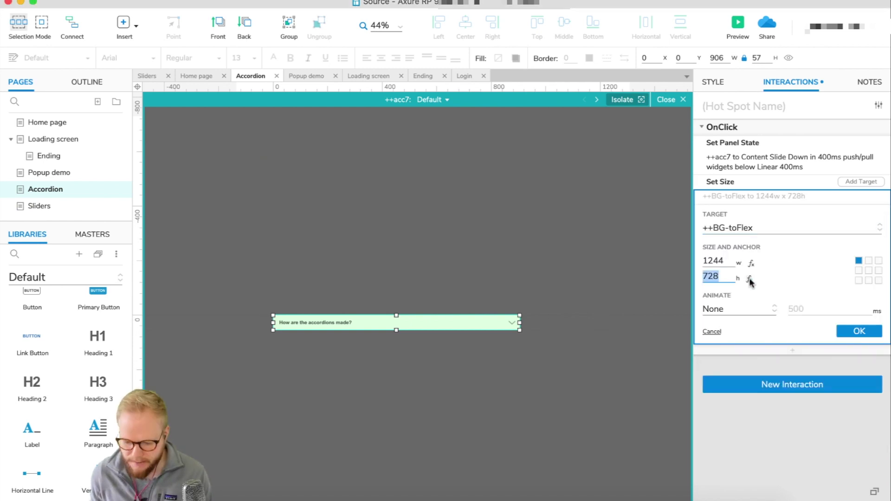
pyautogui.click(749, 279)
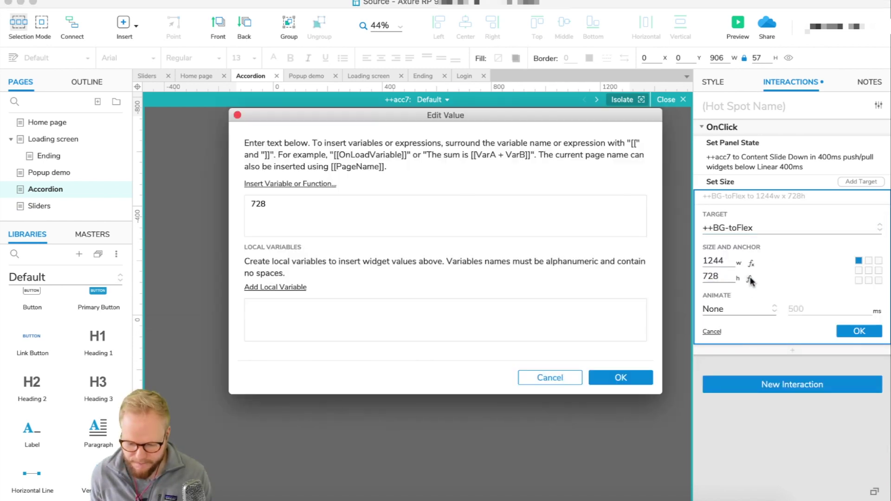
# Replace the 728 height with local variable LVAR1 bound to widget ++BG-toFlex.
pyautogui.doubleClick(272, 213)
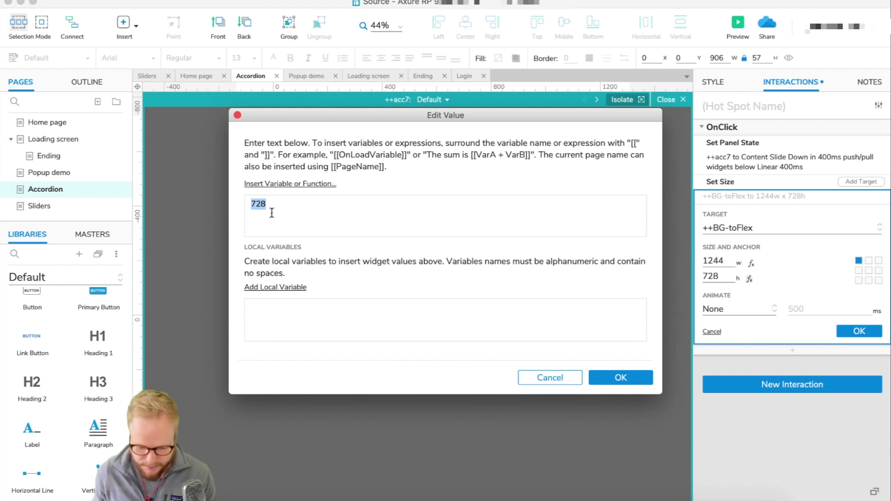
pyautogui.click(282, 208)
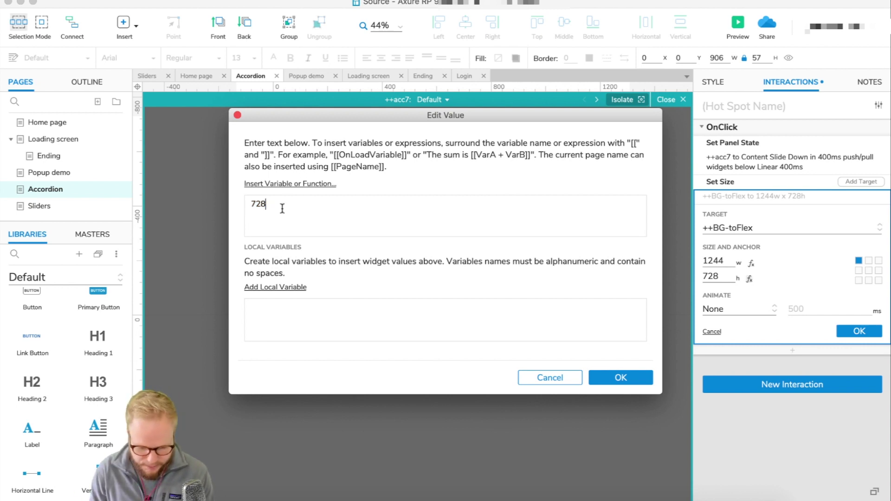
pyautogui.press('BackSpace')
pyautogui.press('BackSpace')
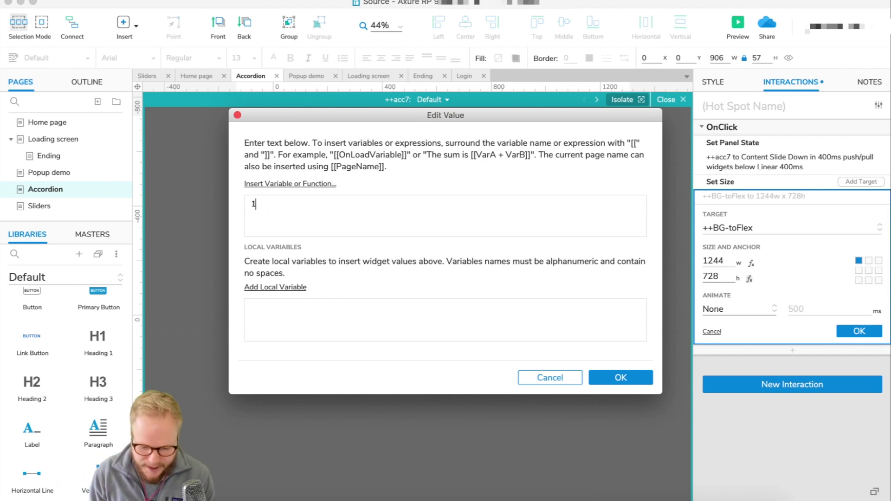
pyautogui.click(290, 288)
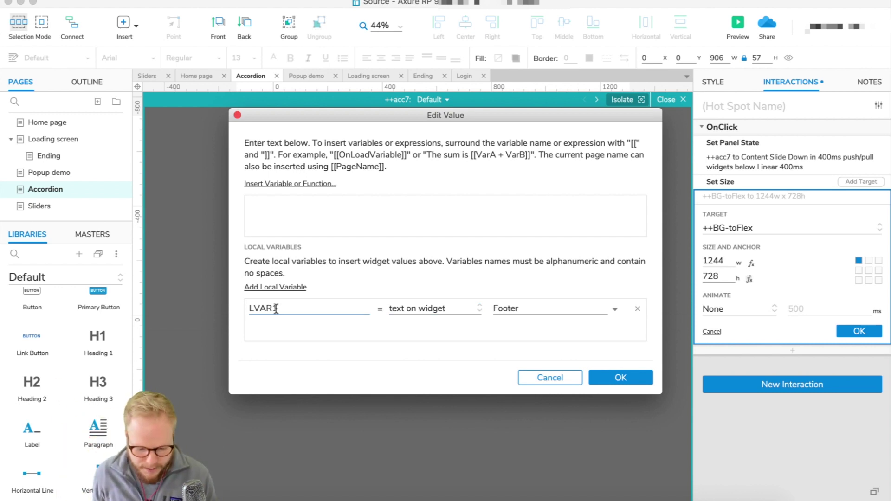
pyautogui.click(438, 307)
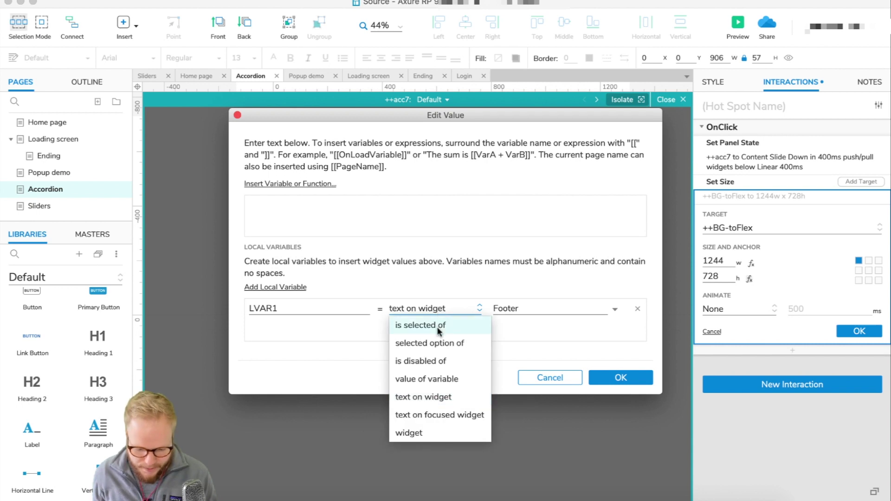
pyautogui.click(436, 433)
pyautogui.click(528, 306)
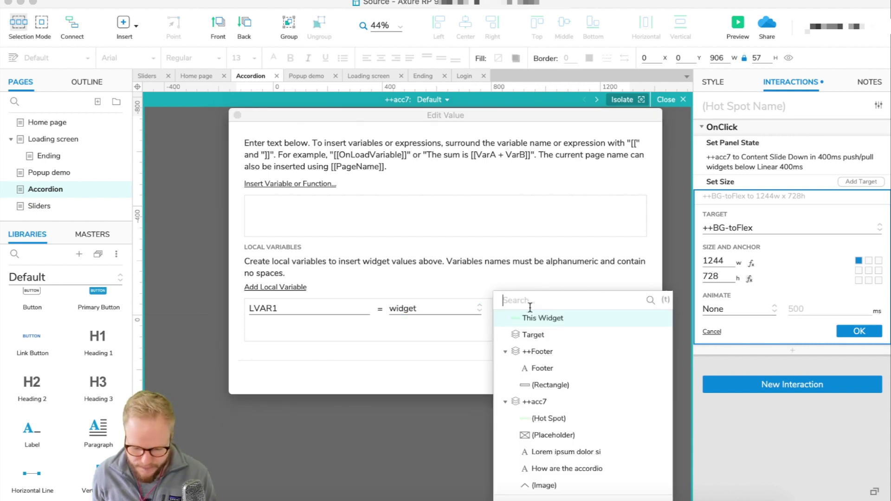
pyautogui.scroll(-1, 549, 369)
pyautogui.scroll(-1, 549, 369)
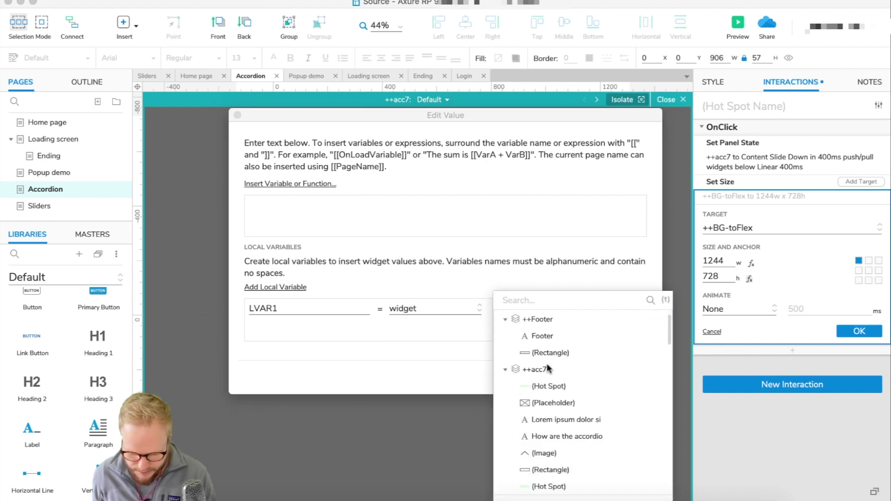
pyautogui.write('bg')
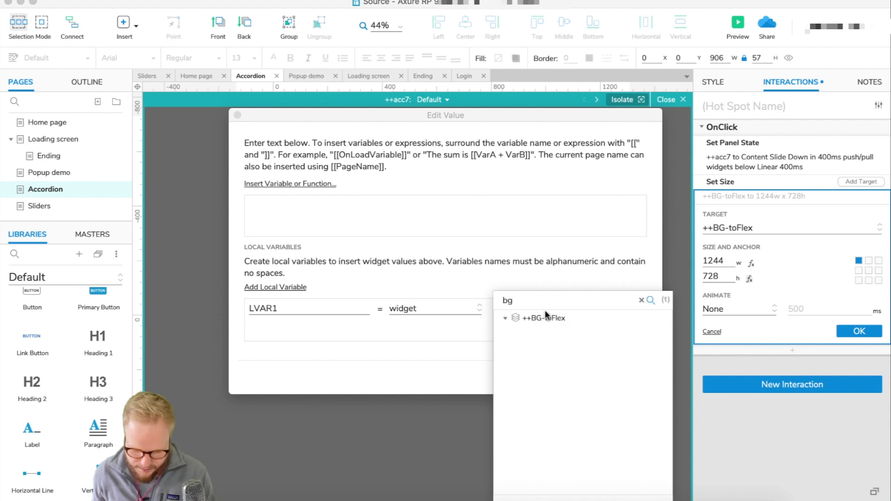
pyautogui.click(550, 315)
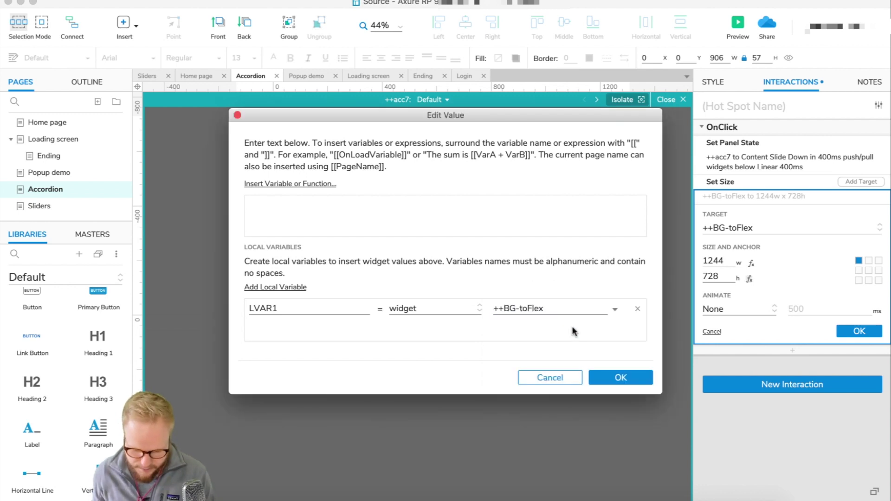
# Enter the height expression [[LVAR1.height+330]].
pyautogui.click(331, 203)
pyautogui.write('[[LVAR1.hei')
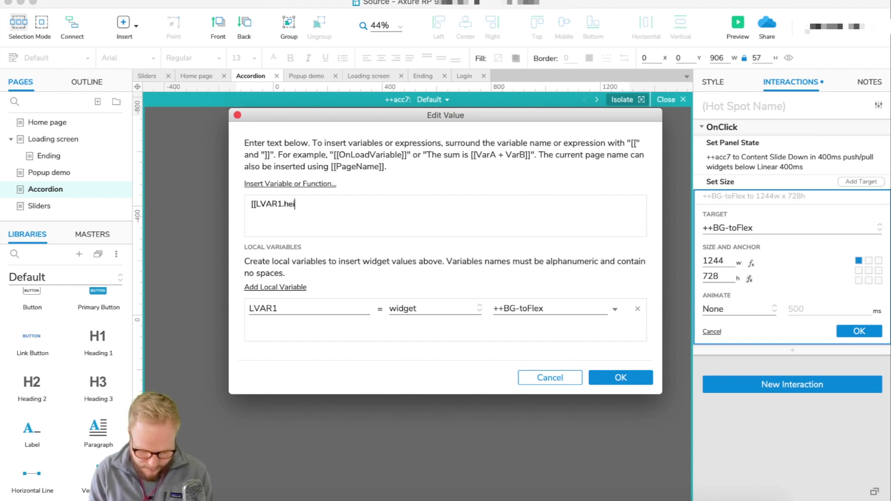
pyautogui.write('330')
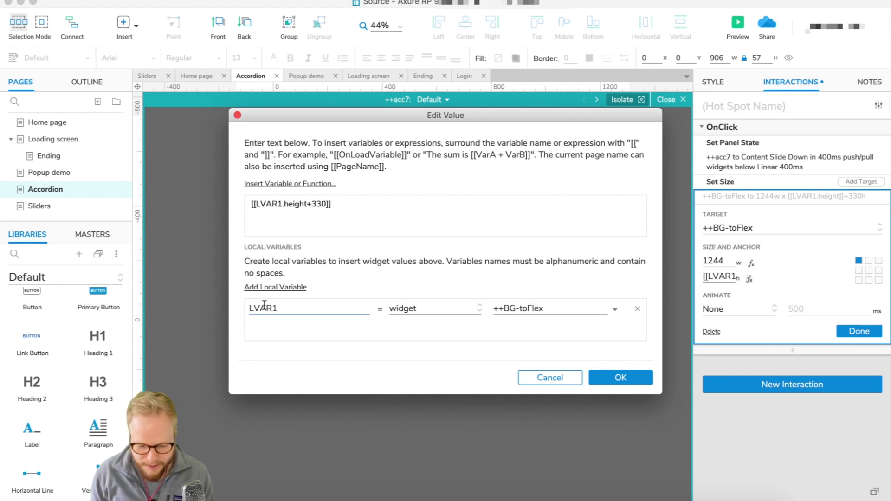
# Save the Set Size action and preview the Accordion page in Chrome with the toolbar hidden.
pyautogui.click(632, 374)
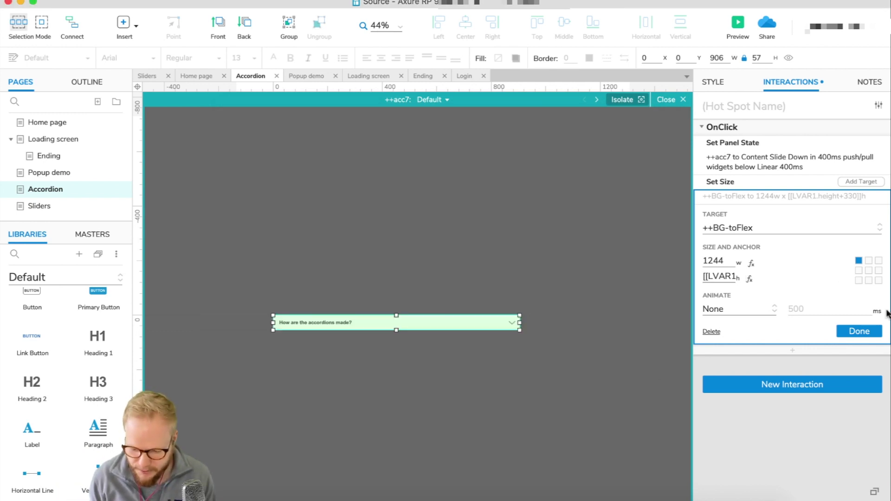
pyautogui.click(857, 334)
pyautogui.click(738, 24)
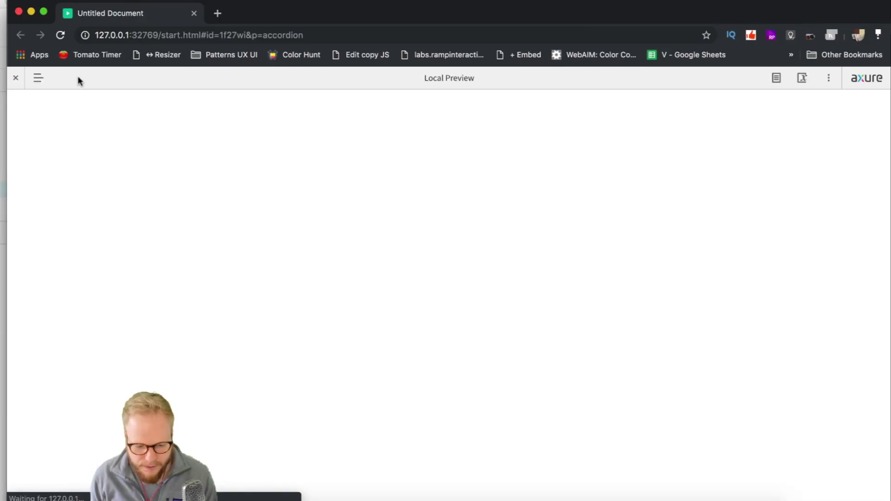
pyautogui.click(15, 78)
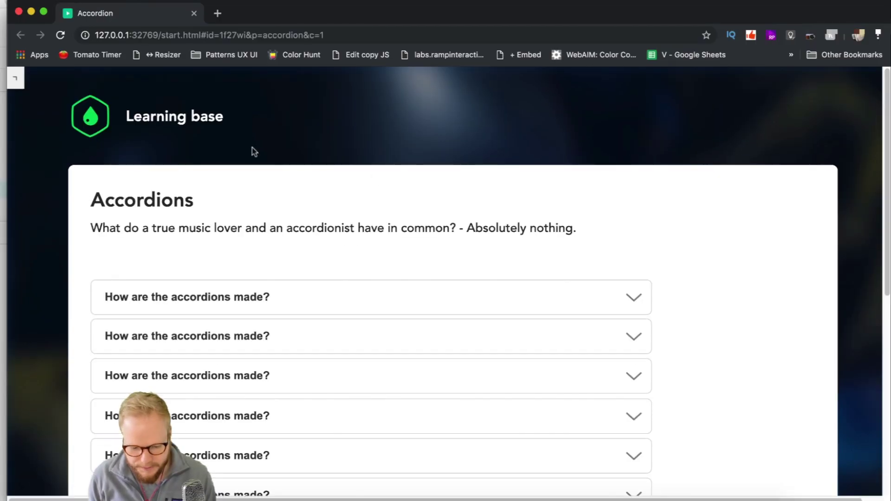
# Collapse the last row and expand the third row to test the background, then close the preview.
pyautogui.scroll(-5, 457, 195)
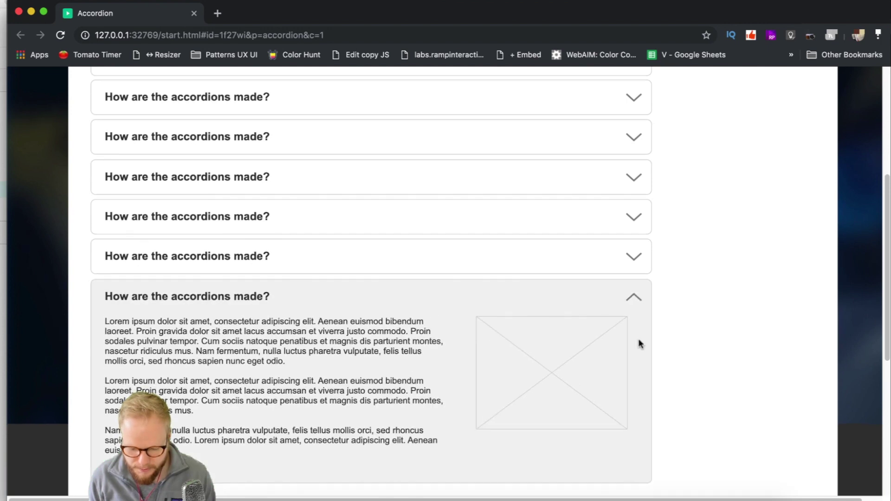
pyautogui.scroll(-5, 638, 342)
pyautogui.scroll(2, 622, 251)
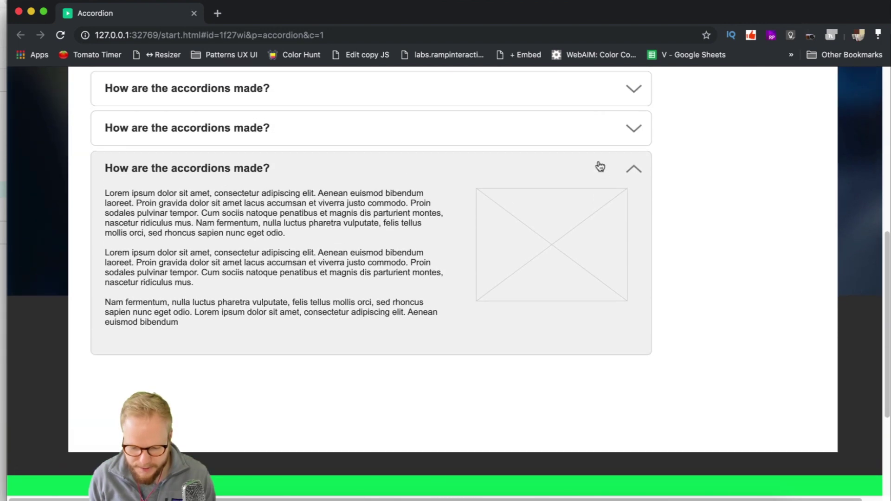
pyautogui.click(574, 174)
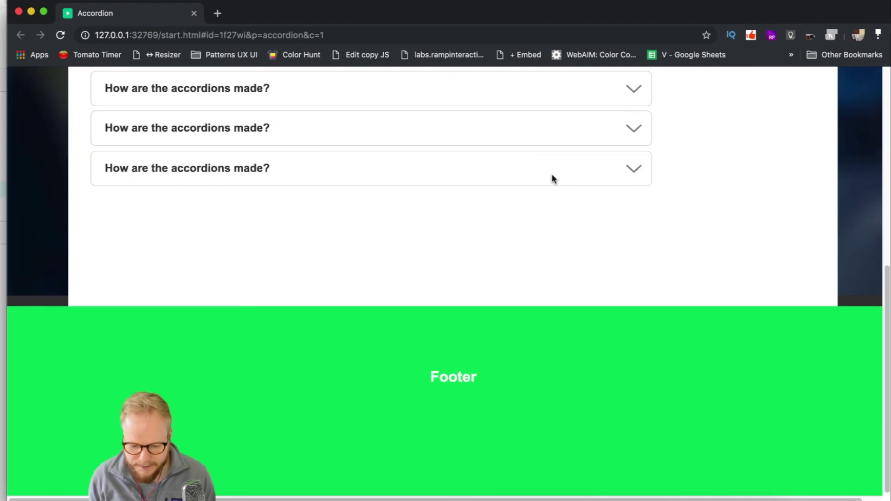
pyautogui.click(516, 168)
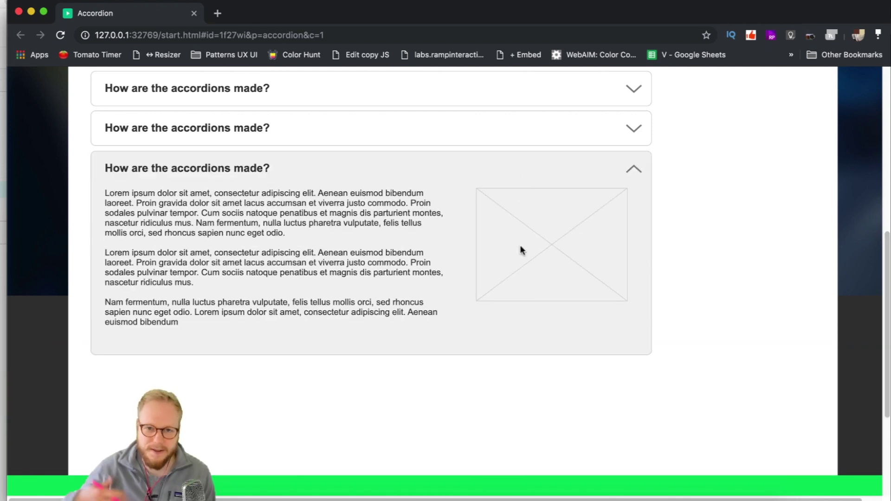
pyautogui.click(194, 13)
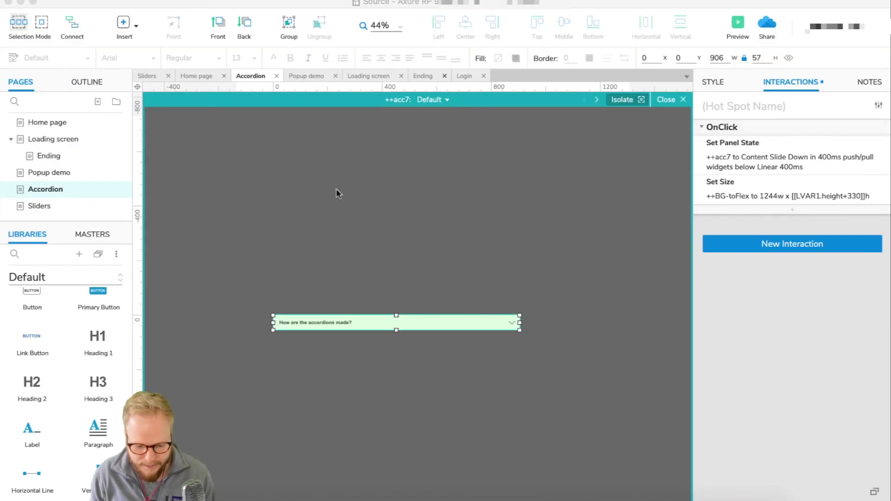
# Switch ++acc7 to its Content state and select the expanded row's header hotspot.
pyautogui.click(444, 99)
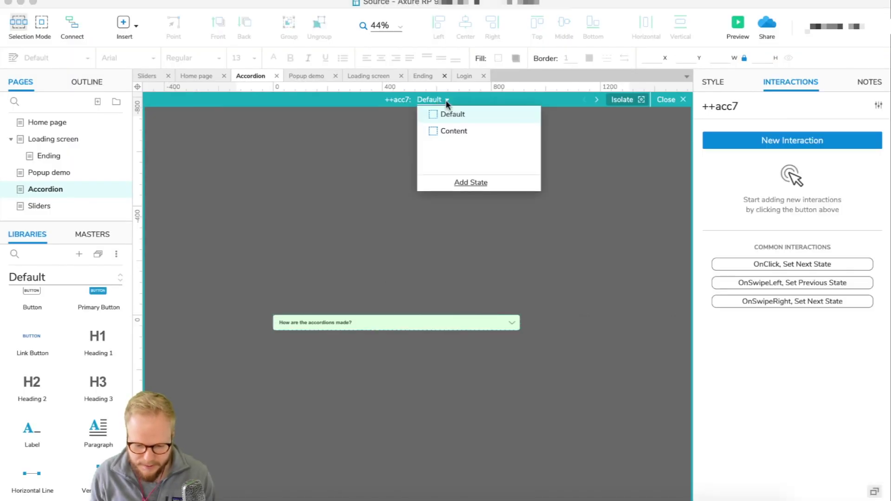
pyautogui.click(450, 131)
pyautogui.click(439, 318)
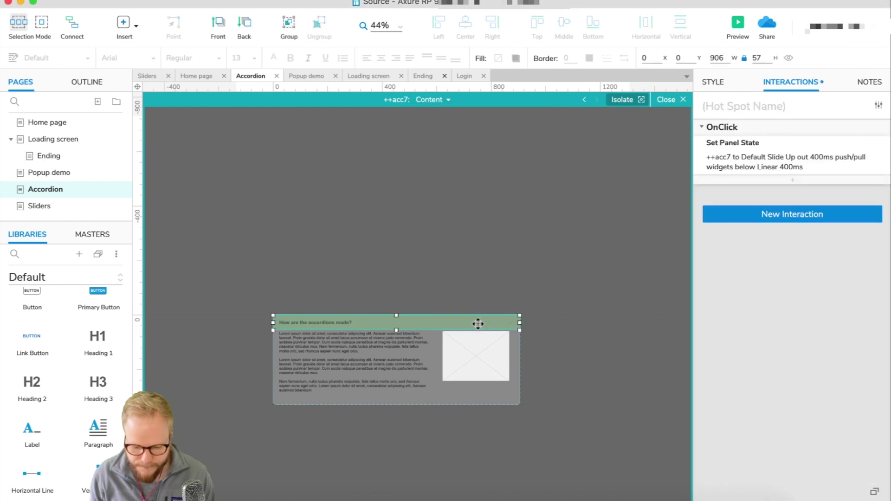
# Add a Set Size action on the hotspot's click targeting ++BG-toFlex.
pyautogui.click(797, 180)
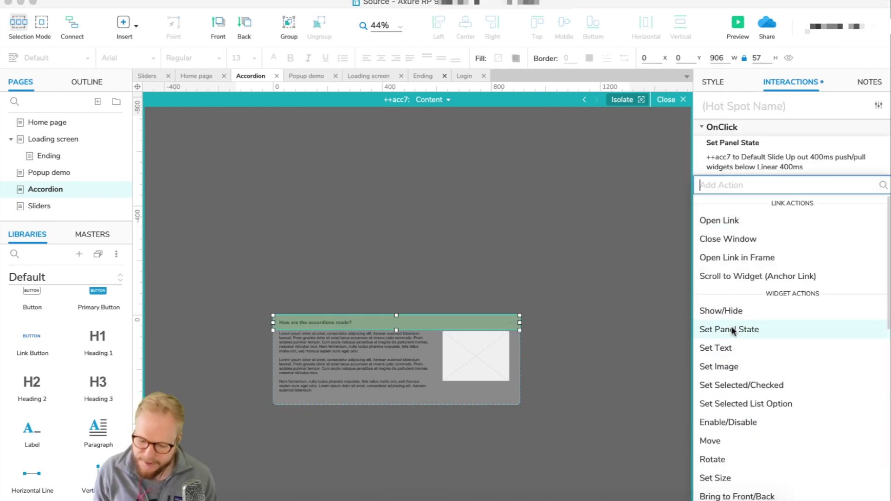
pyautogui.scroll(-5, 733, 372)
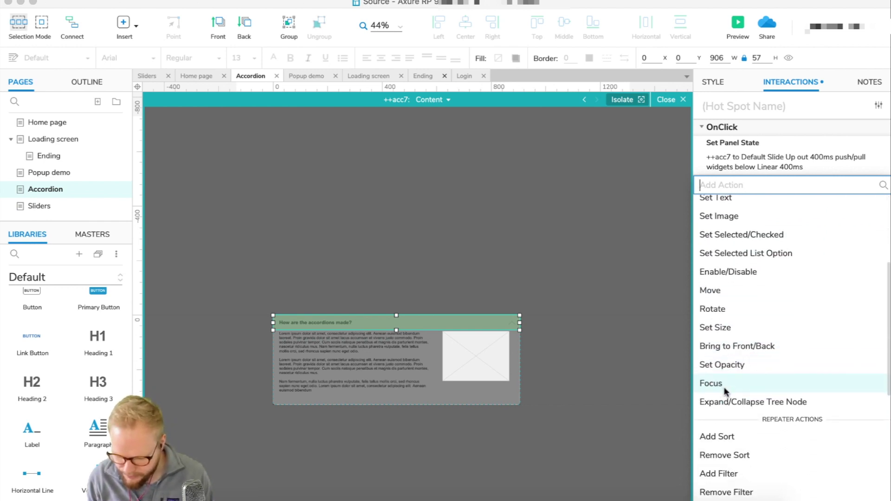
pyautogui.click(725, 327)
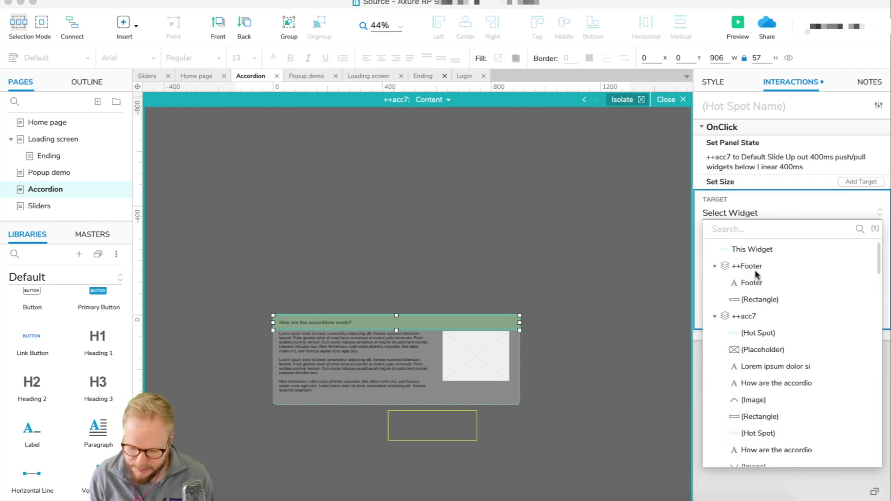
pyautogui.click(758, 228)
pyautogui.write('bg')
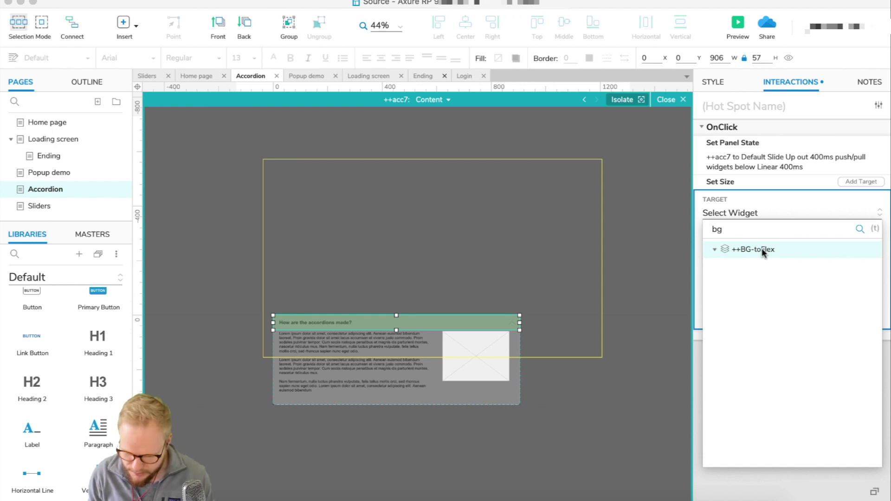
pyautogui.click(762, 249)
# Replace the 728 height with [[LVAR1.height-330]], binding local variable LVAR1 to ++BG-toFlex.
pyautogui.click(749, 279)
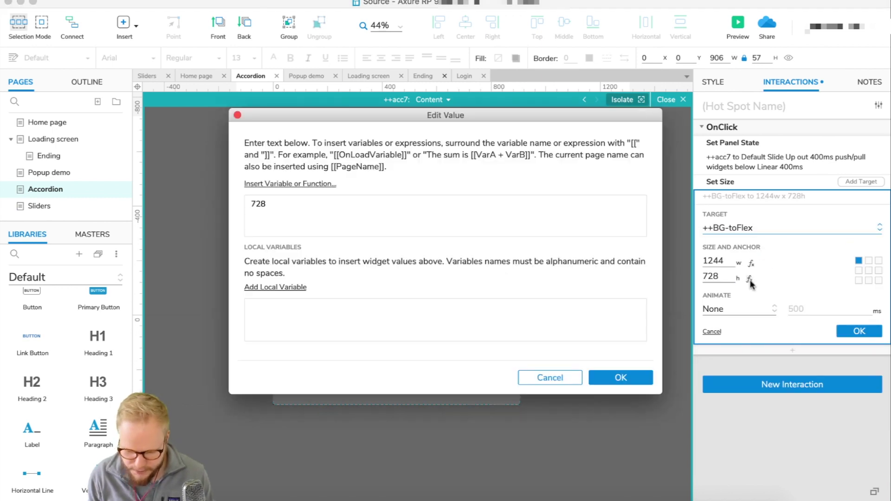
pyautogui.moveTo(285, 204); pyautogui.dragTo(210, 193)
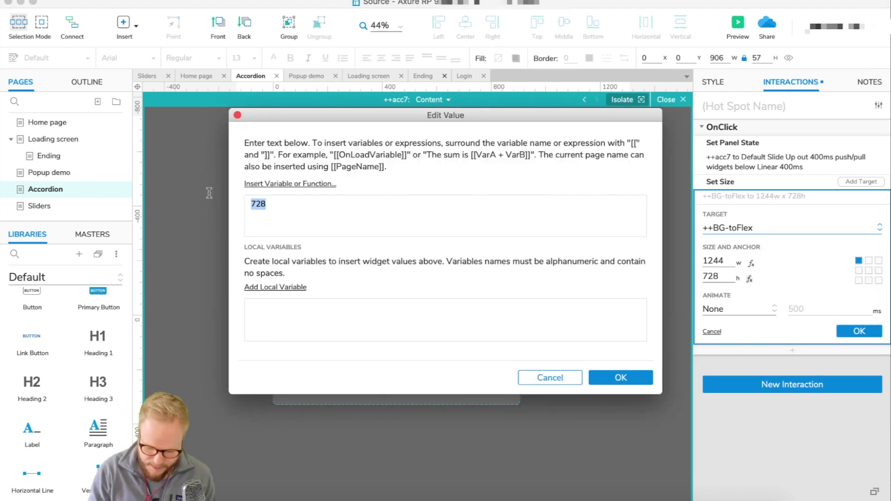
pyautogui.press('BackSpace')
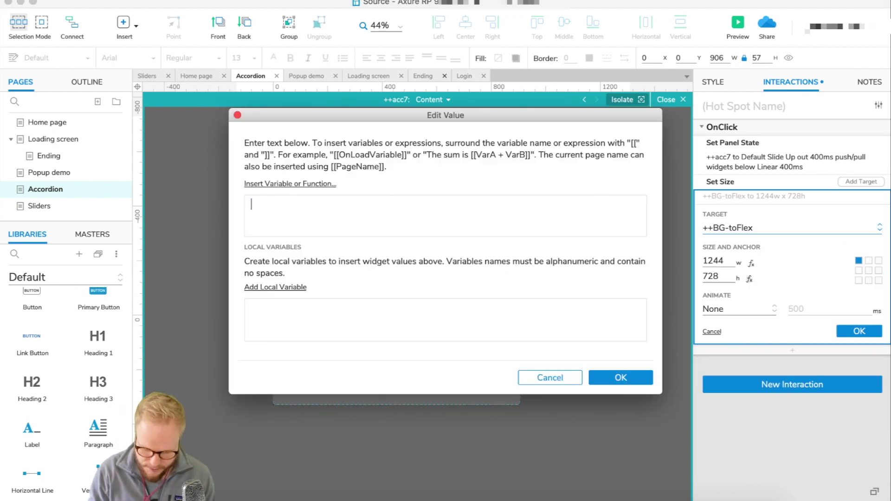
pyautogui.click(266, 287)
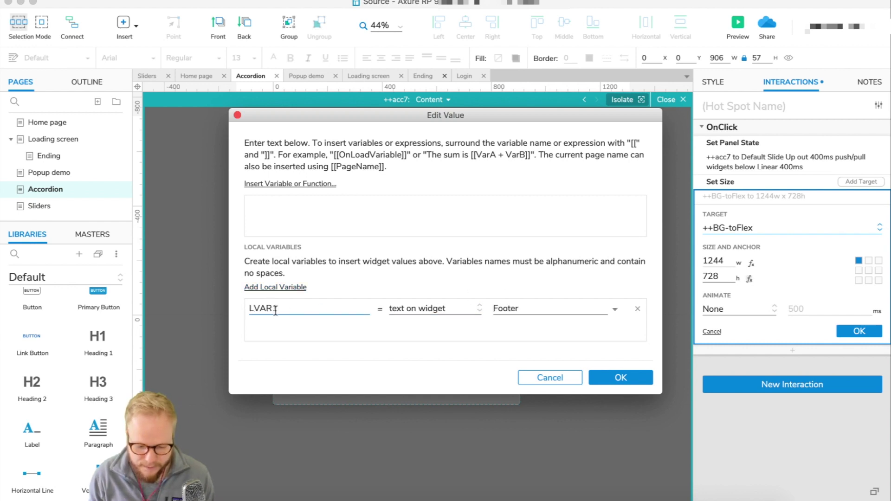
pyautogui.click(429, 310)
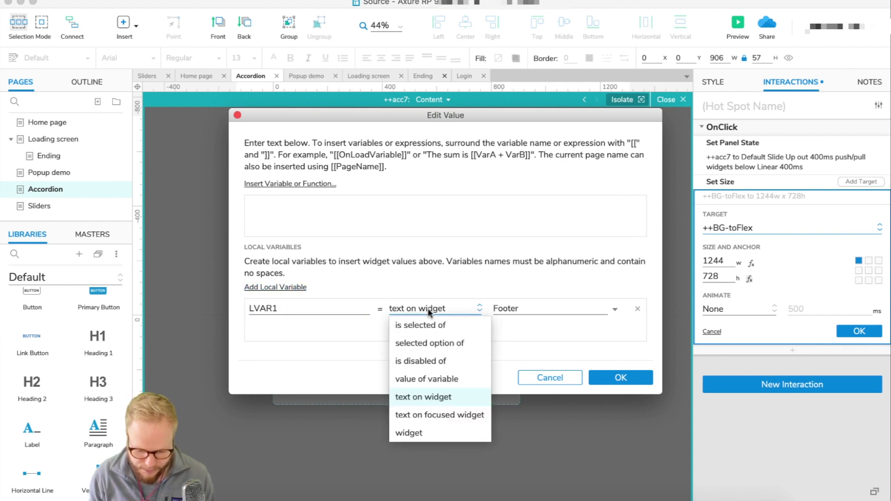
pyautogui.click(409, 429)
pyautogui.click(537, 315)
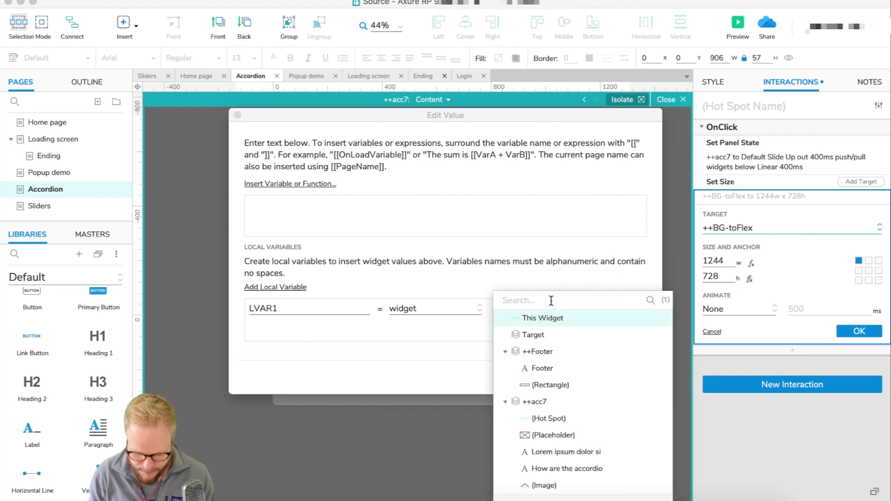
pyautogui.write('bg')
pyautogui.click(550, 318)
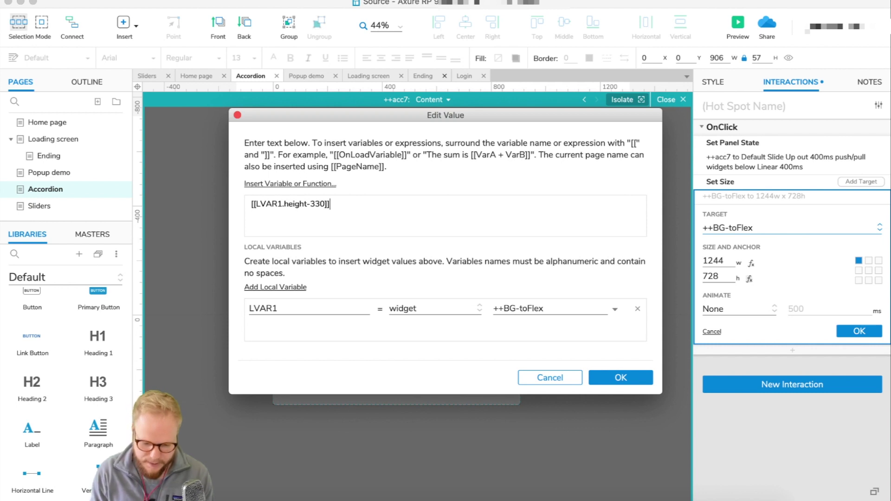
# Save the height-minus-330 resize and preview the Accordion page with the toolbar hidden.
pyautogui.click(641, 373)
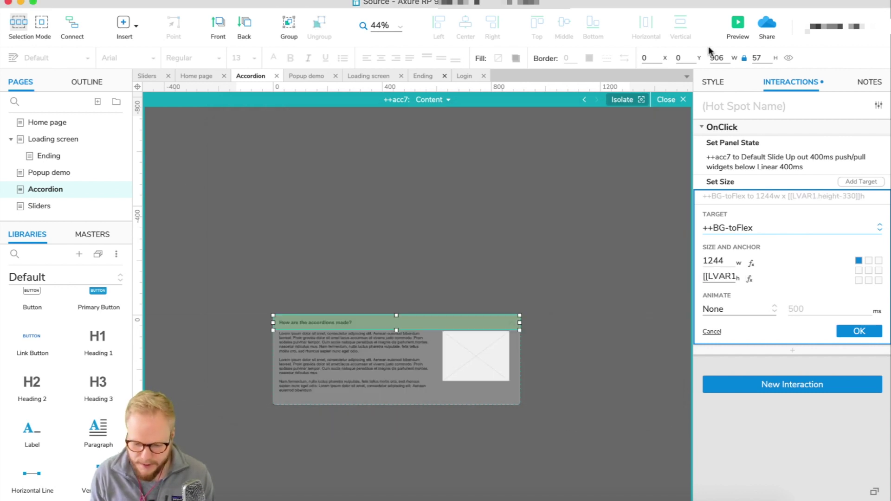
pyautogui.click(683, 97)
pyautogui.click(738, 23)
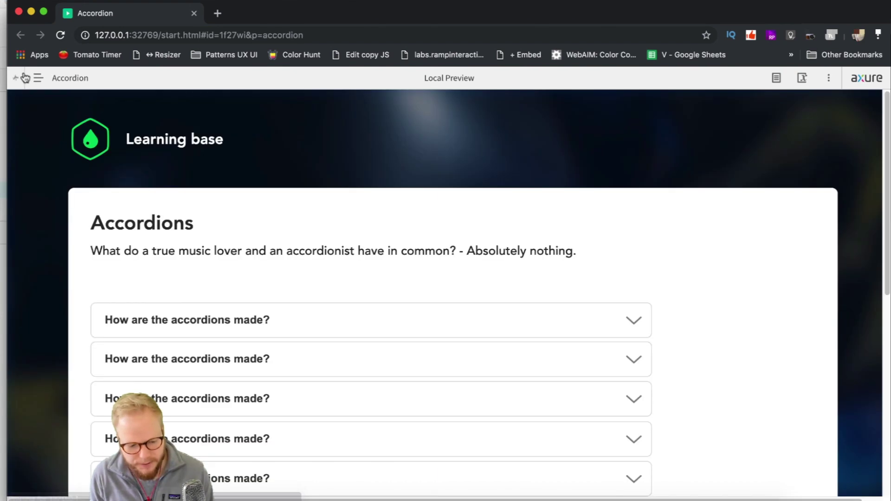
pyautogui.click(25, 77)
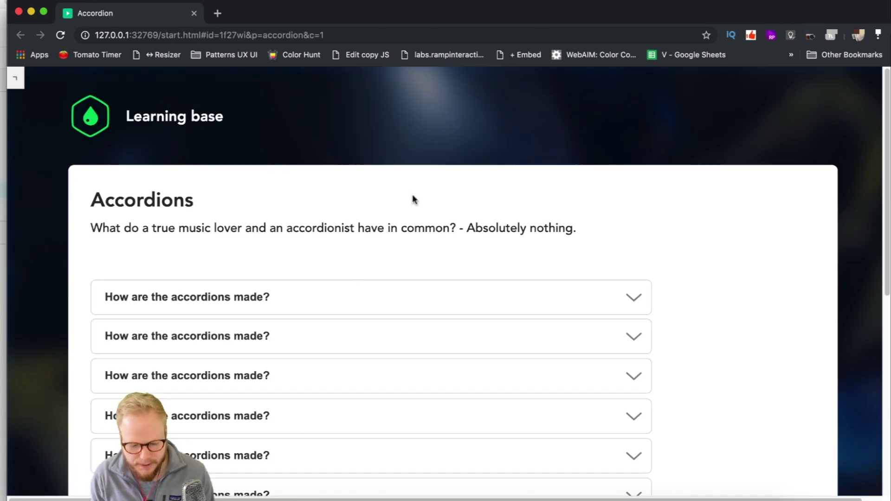
# Expand and collapse the last accordion row twice to test the background, then close the preview.
pyautogui.scroll(-7, 485, 207)
pyautogui.click(539, 236)
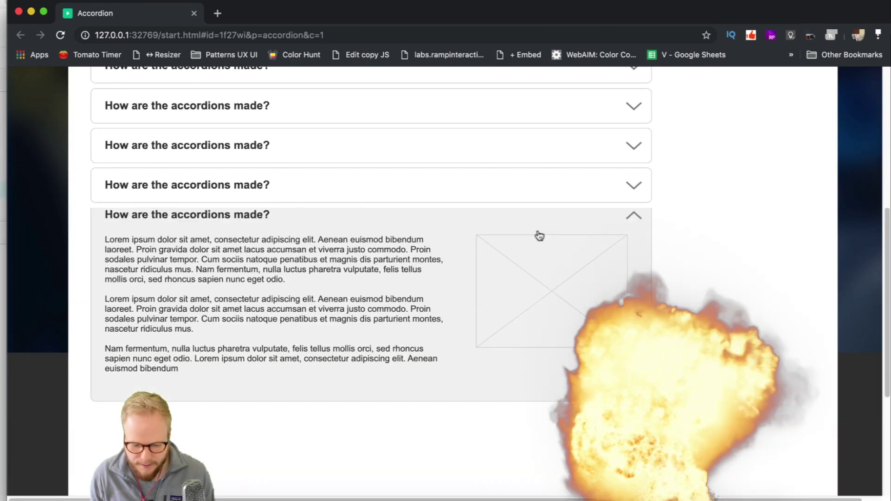
pyautogui.scroll(-3, 603, 313)
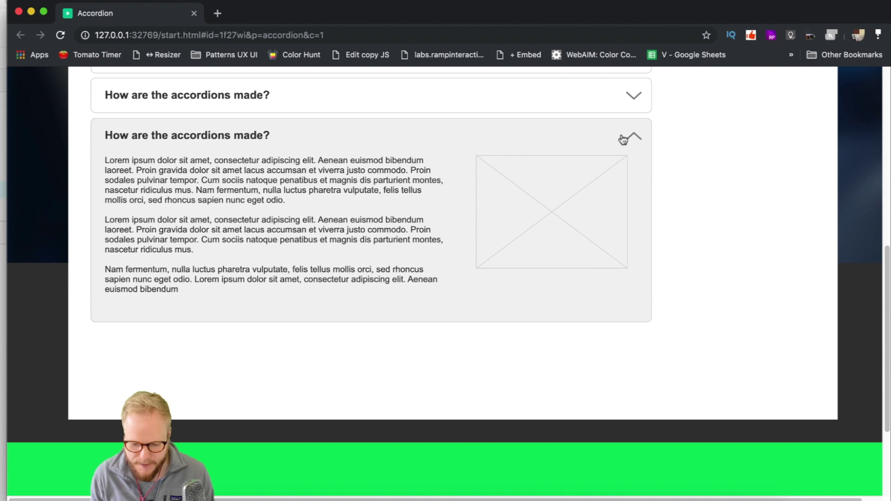
pyautogui.click(623, 136)
pyautogui.scroll(3, 665, 202)
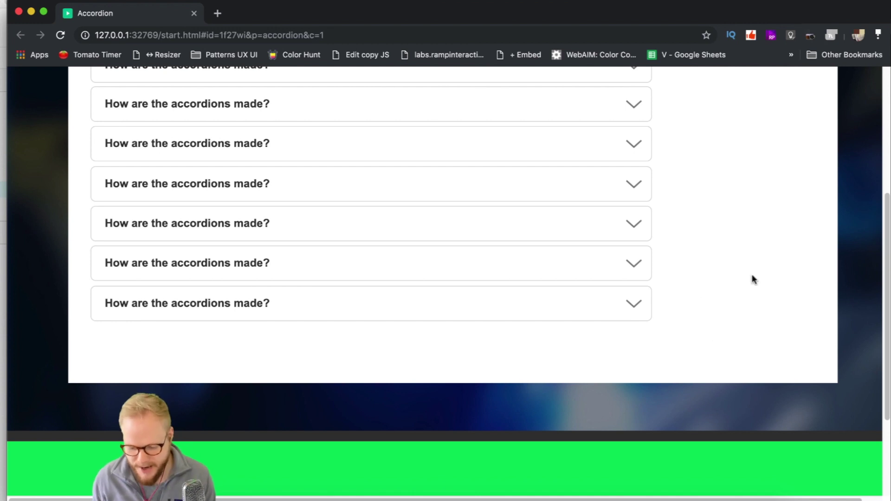
pyautogui.click(608, 315)
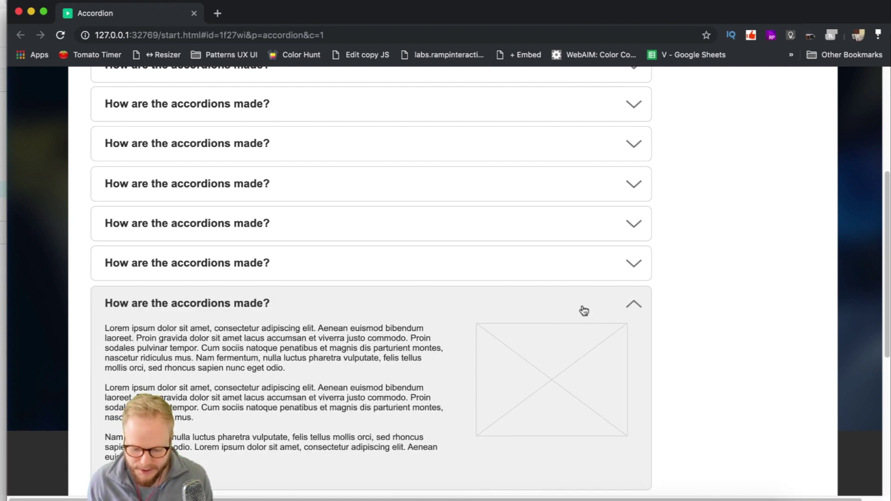
pyautogui.click(627, 310)
pyautogui.scroll(-2, 626, 297)
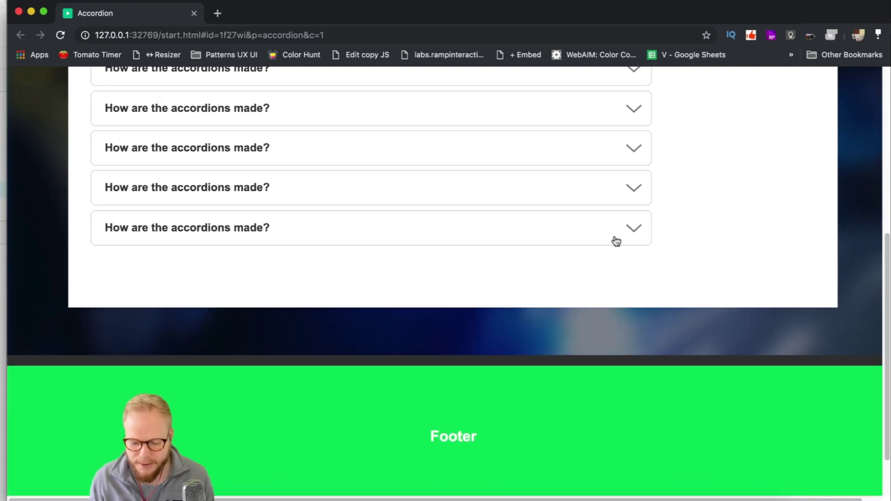
pyautogui.click(194, 13)
# Copy the Set Size action from the header hotspot in ++acc7's Default state.
pyautogui.doubleClick(402, 322)
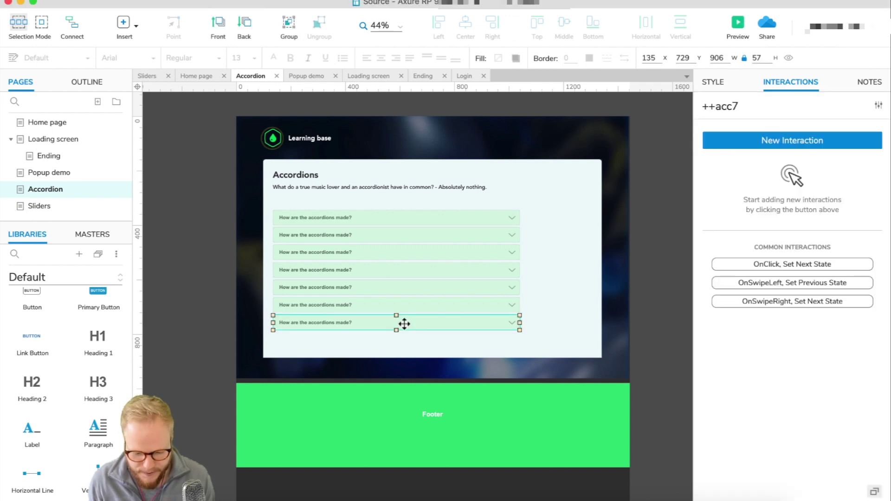
pyautogui.click(420, 322)
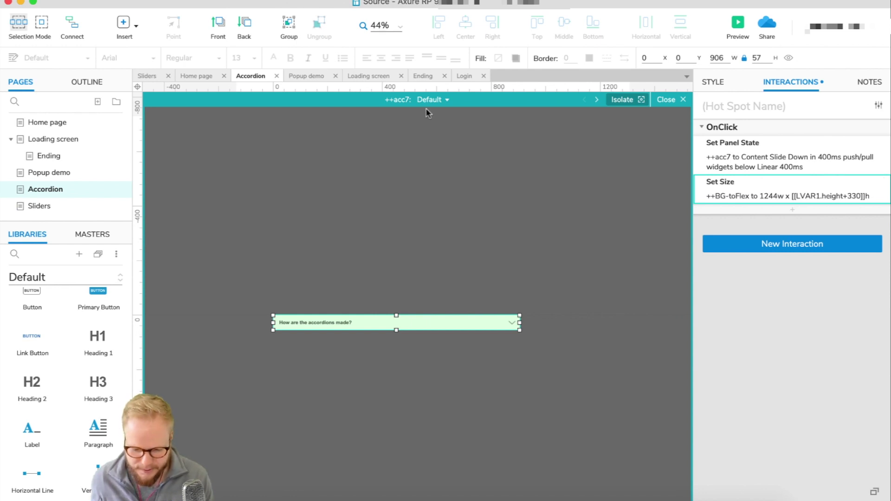
pyautogui.click(666, 99)
# Paste the Set Size action under Set Panel State on ++acc6's header hotspot.
pyautogui.doubleClick(390, 308)
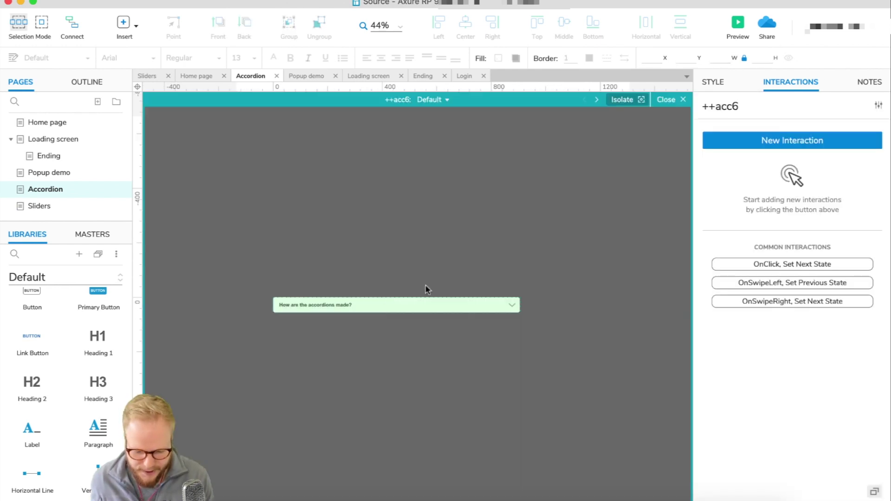
pyautogui.click(414, 304)
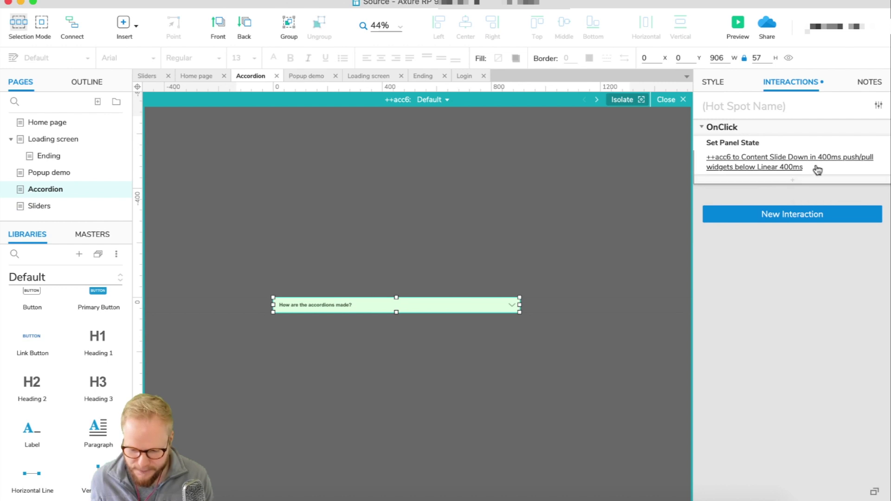
pyautogui.click(826, 144)
pyautogui.press('cmd+v')
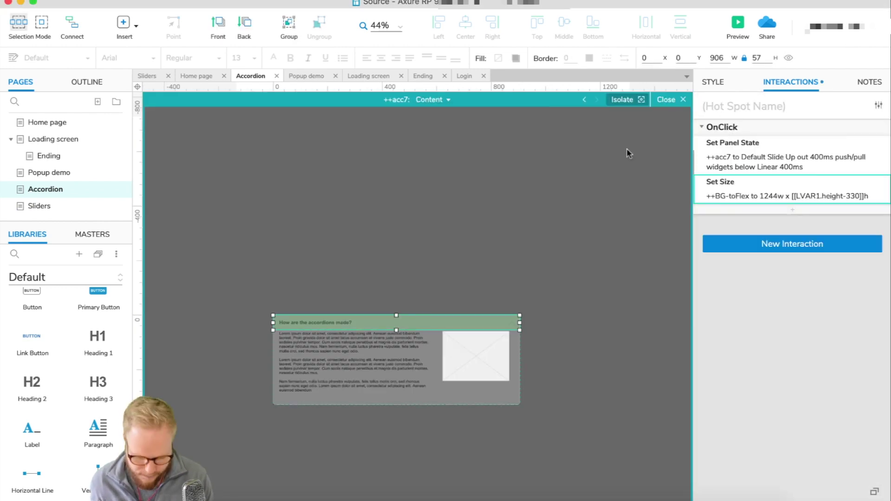
pyautogui.click(659, 99)
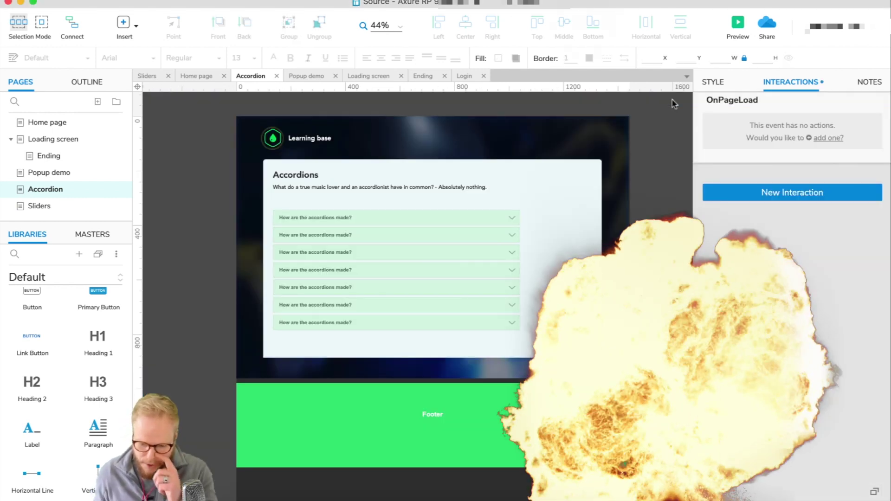
# Select each of the seven accordion rows and then the ++BG-toFlex background panel.
pyautogui.click(437, 219)
pyautogui.click(439, 239)
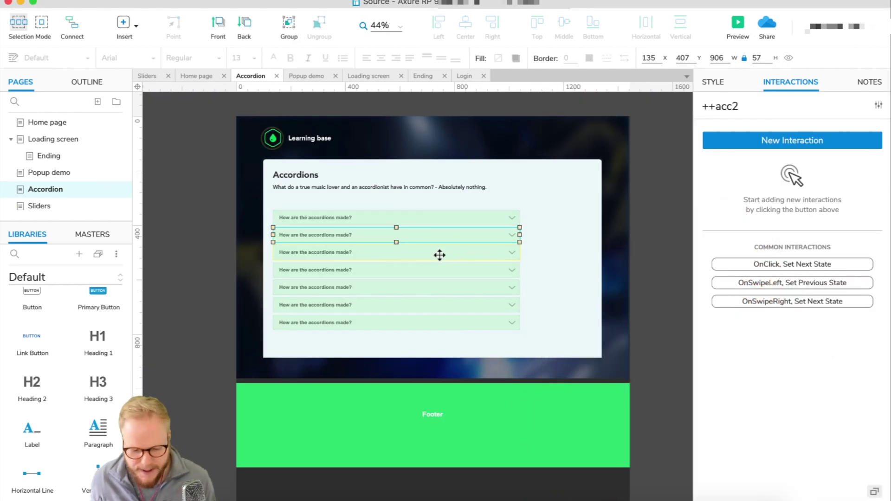
pyautogui.click(440, 255)
pyautogui.click(437, 270)
pyautogui.click(433, 286)
pyautogui.click(430, 305)
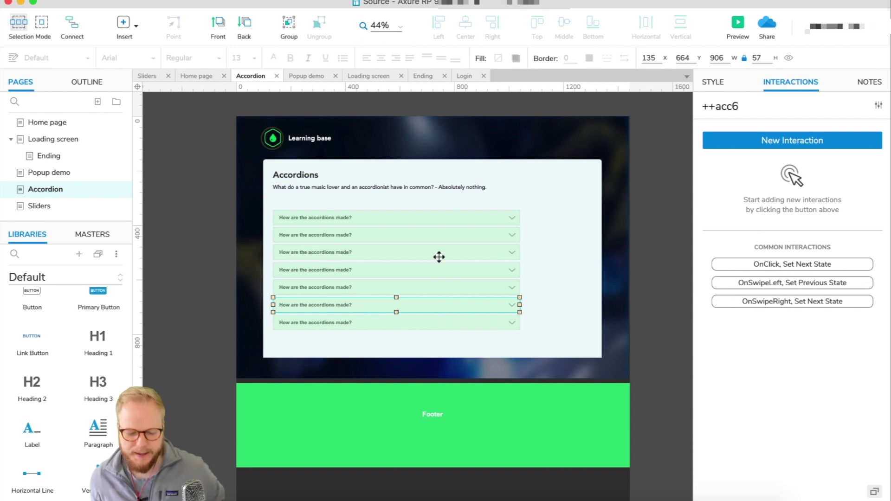
pyautogui.click(448, 324)
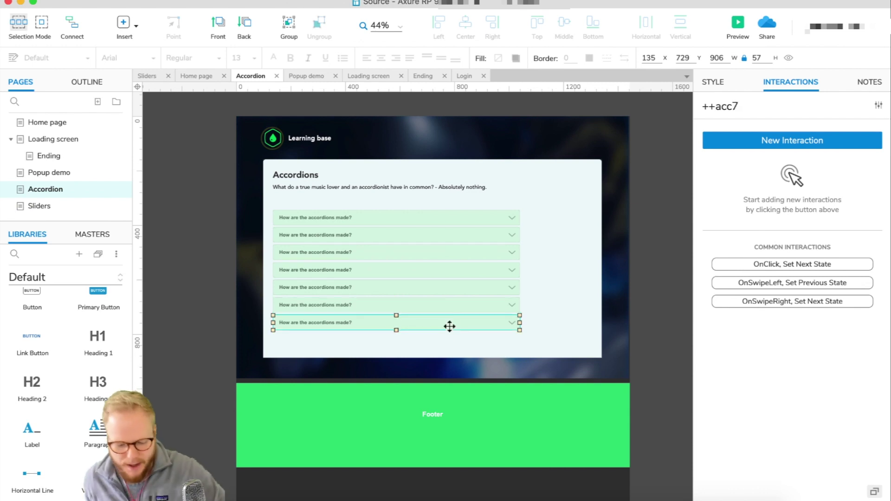
pyautogui.click(551, 332)
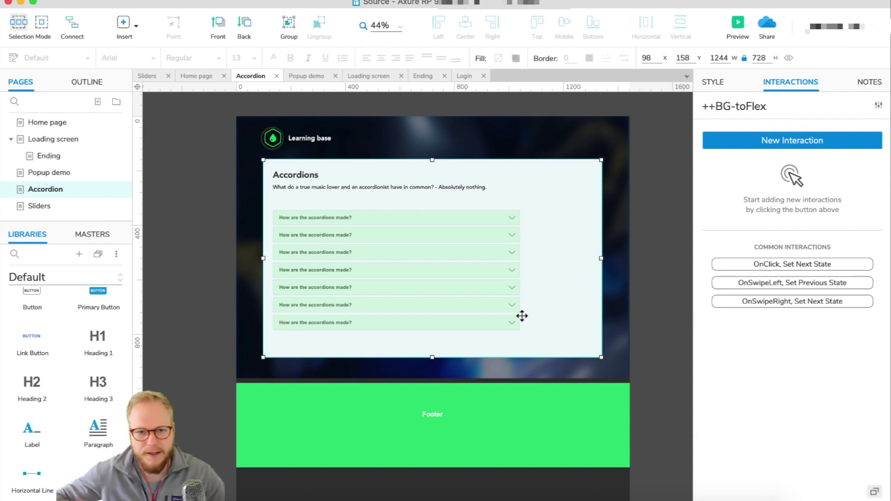
pyautogui.click(736, 22)
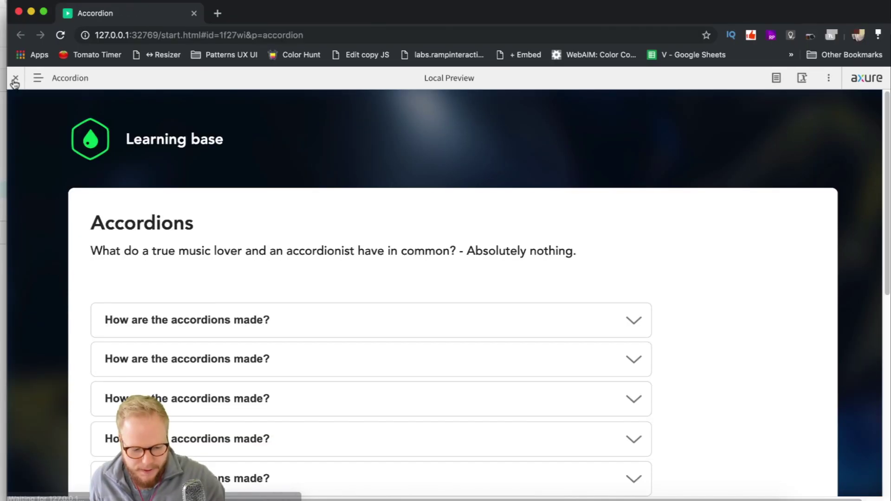
pyautogui.click(14, 82)
pyautogui.scroll(-3, 371, 255)
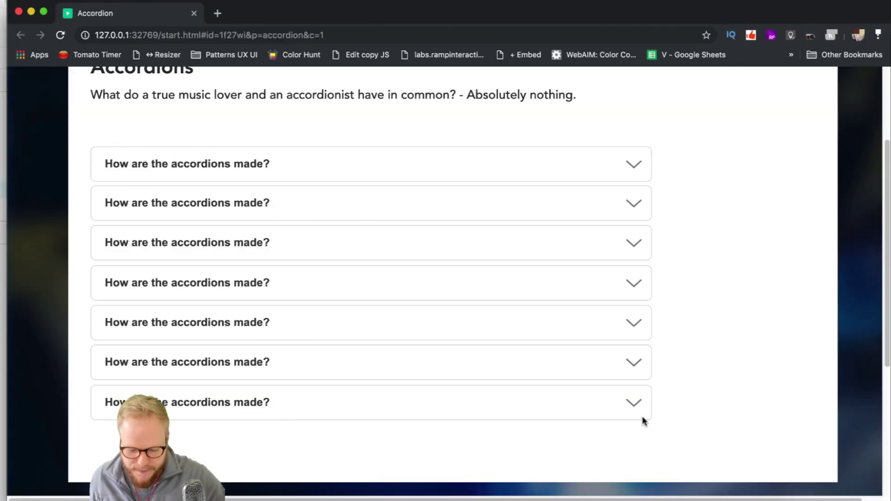
pyautogui.click(614, 407)
pyautogui.scroll(-3, 729, 350)
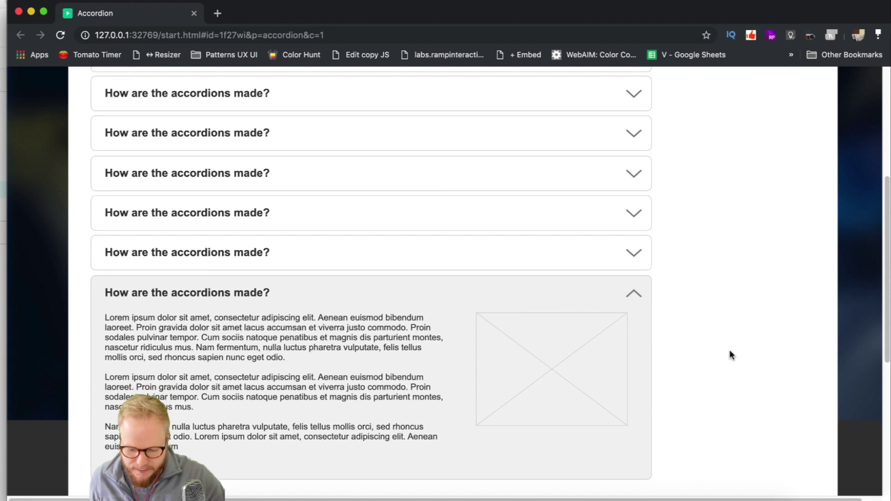
pyautogui.click(569, 250)
pyautogui.scroll(-4, 734, 305)
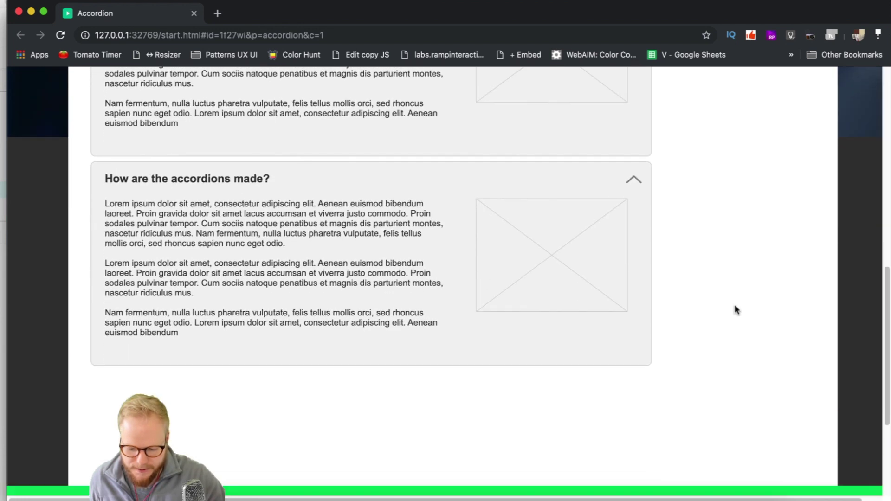
pyautogui.scroll(5, 597, 332)
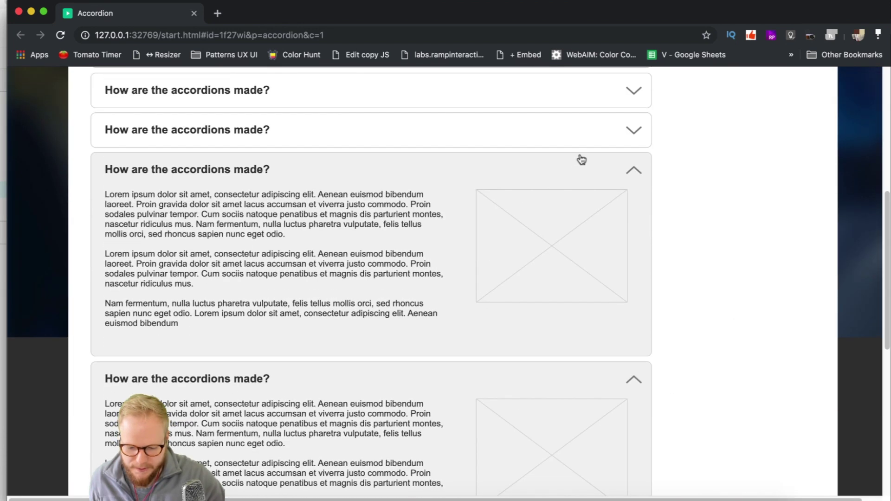
pyautogui.click(581, 157)
pyautogui.scroll(-5, 726, 298)
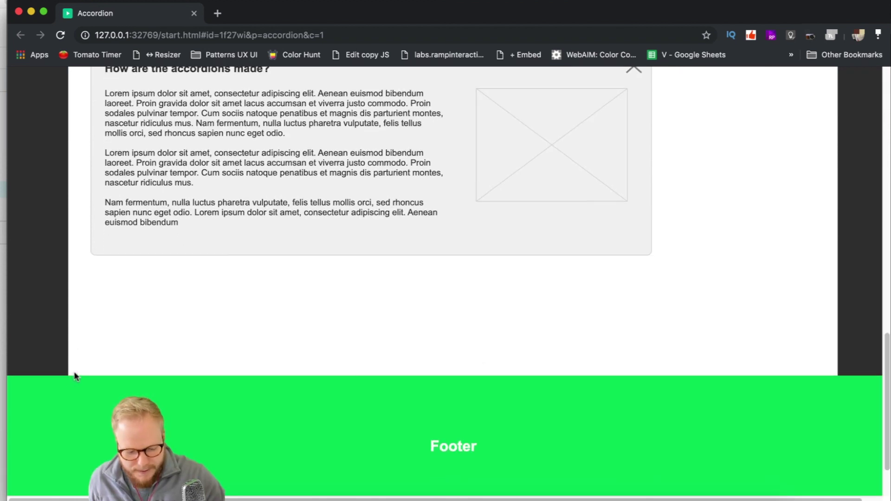
pyautogui.scroll(5, 431, 297)
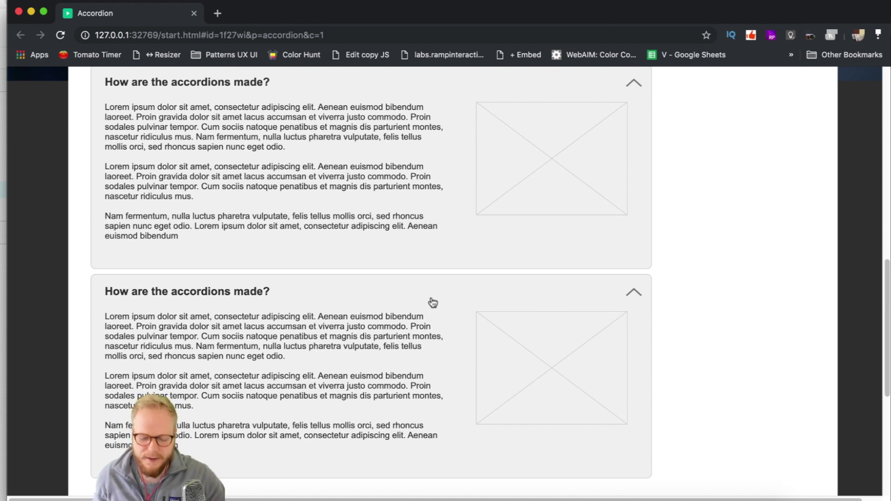
pyautogui.scroll(-3, 416, 273)
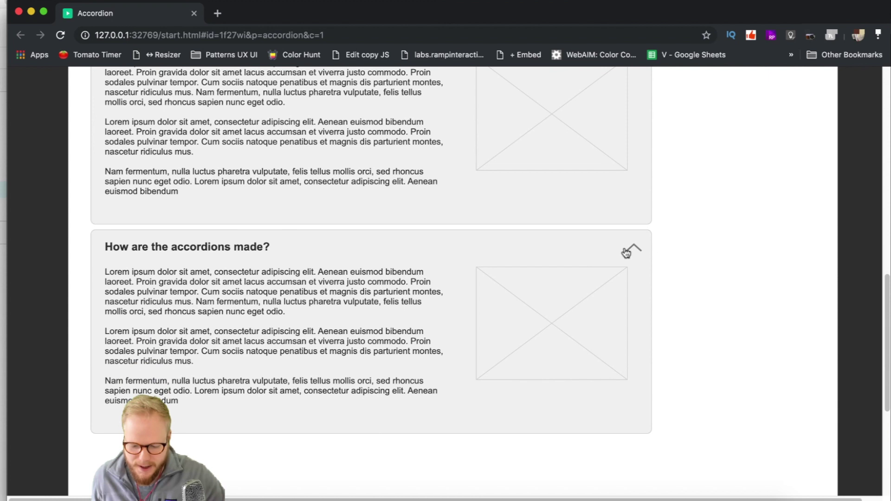
pyautogui.click(629, 250)
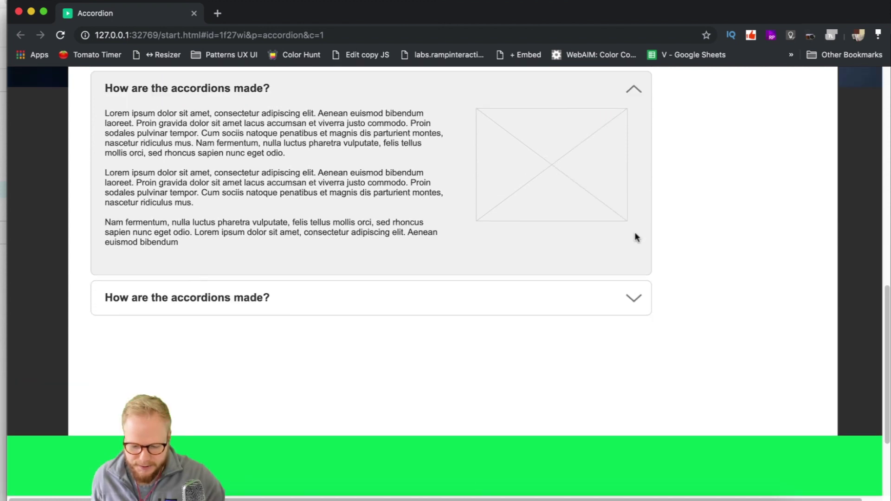
pyautogui.click(634, 146)
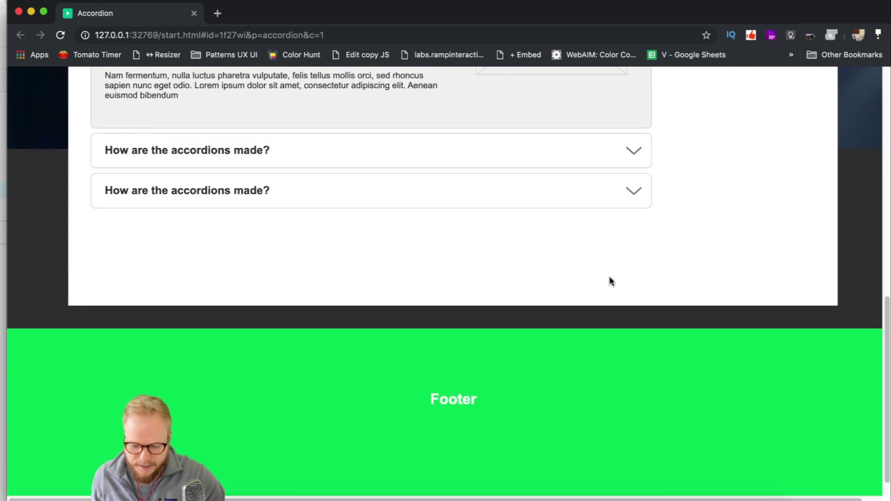
pyautogui.scroll(6, 651, 109)
pyautogui.click(634, 207)
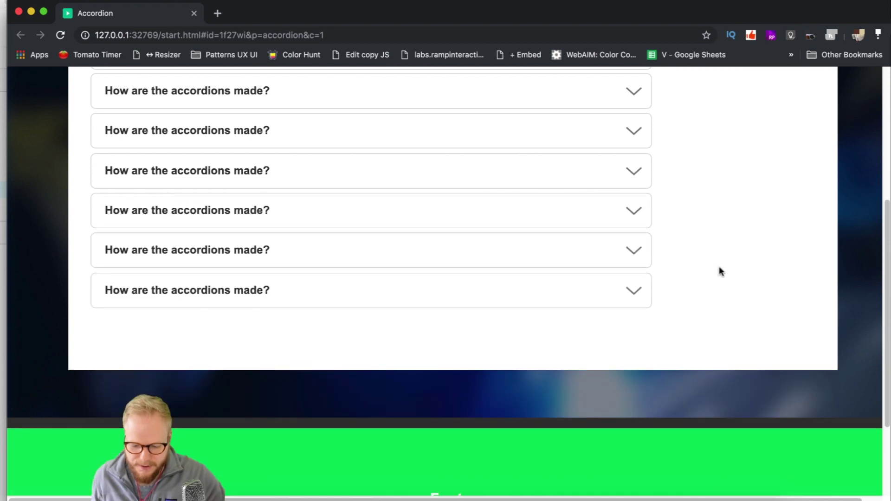
pyautogui.click(634, 290)
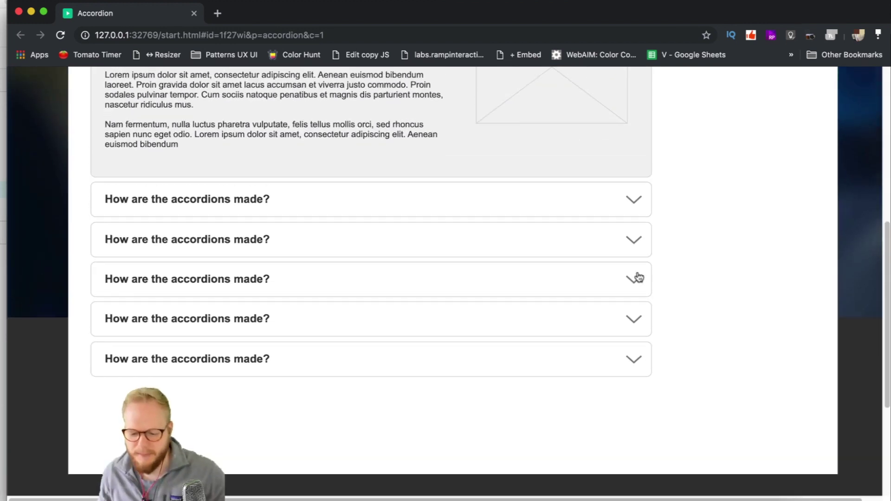
pyautogui.scroll(5, 639, 277)
pyautogui.click(635, 267)
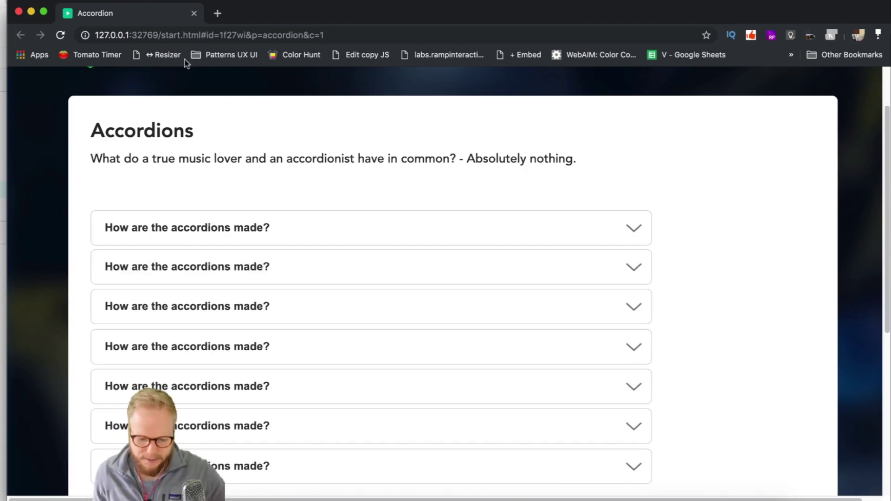
pyautogui.click(194, 13)
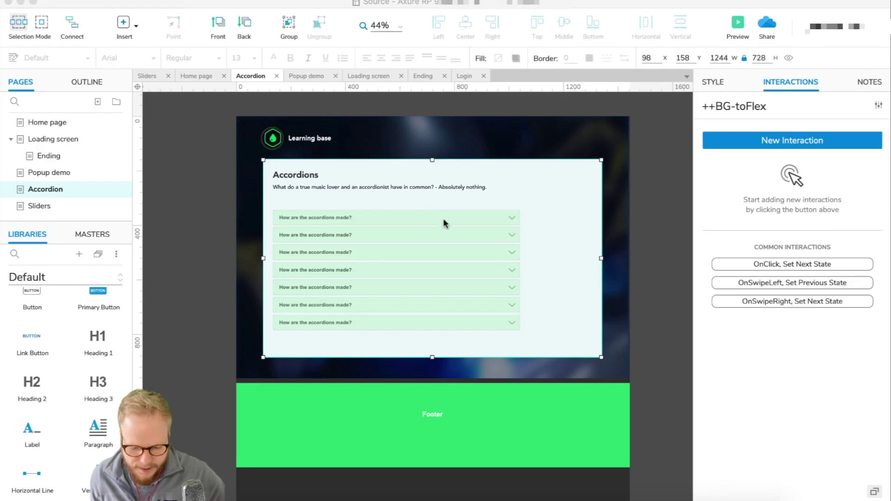
# Open ++acc7's Default state and select its header hotspot to view the Set Panel State and Set Size actions.
pyautogui.doubleClick(465, 319)
pyautogui.click(471, 322)
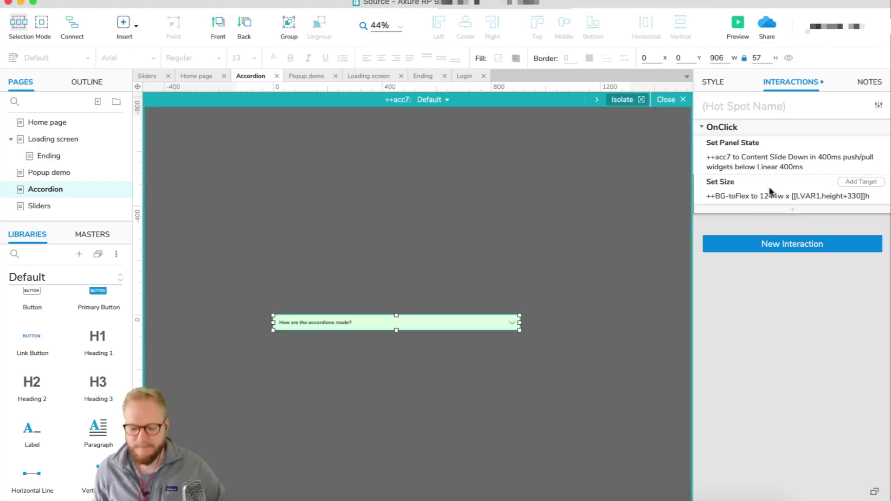